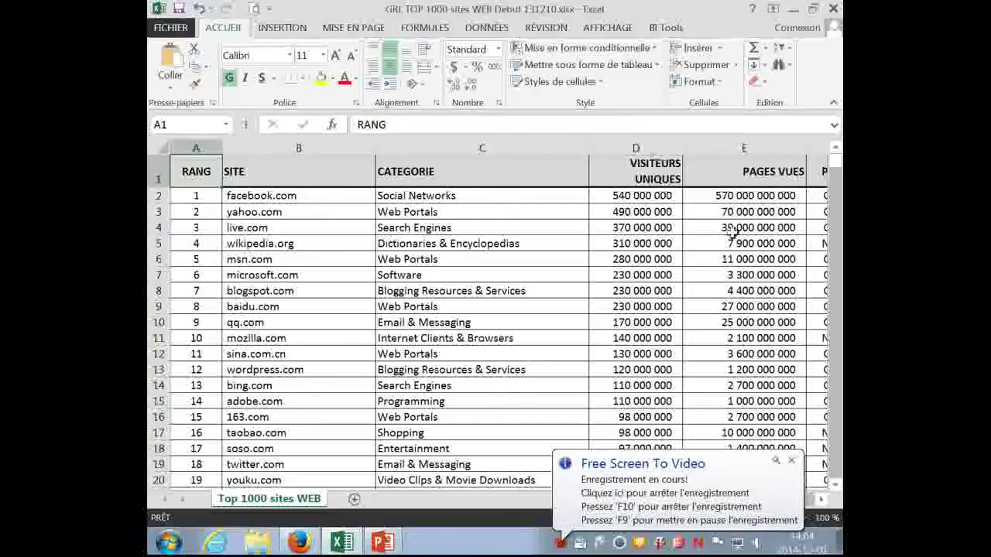
Examine the RANG, SITE, CATEGORIE, VISITEURS UNIQUES, PAGES VUES, PUB and FRANCE columns of the website ranking table
left_click(802, 473)
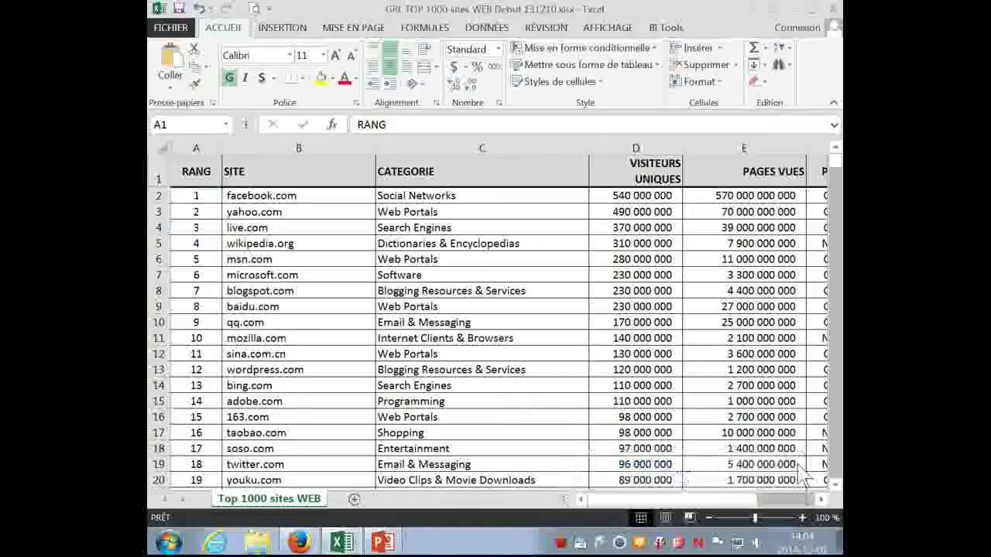
left_click(190, 161)
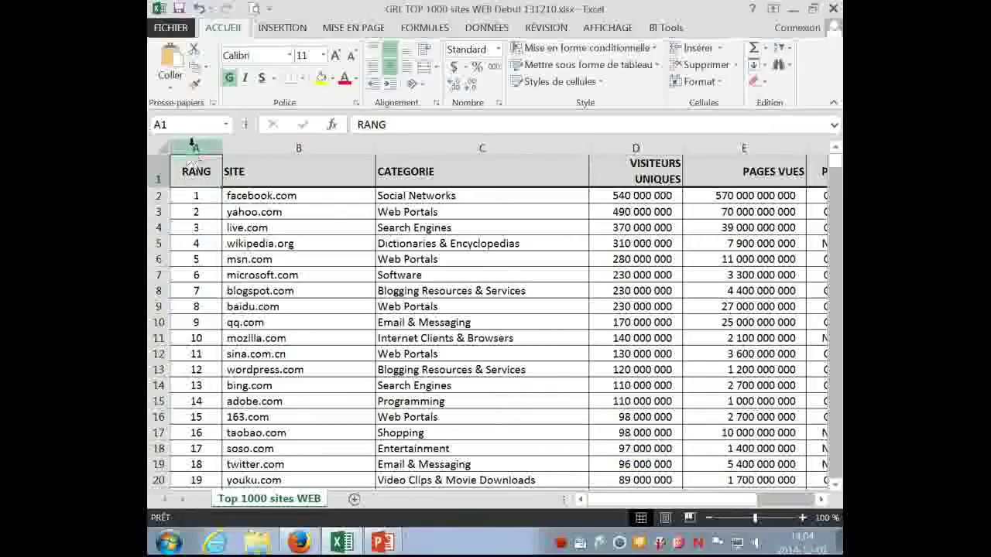
left_click_drag(192, 147, 395, 147)
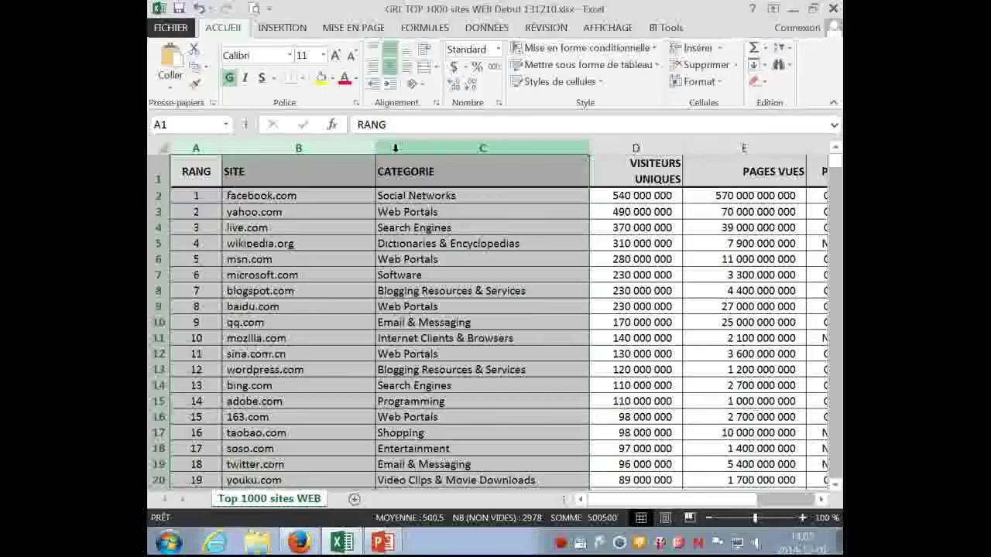
left_click(456, 178)
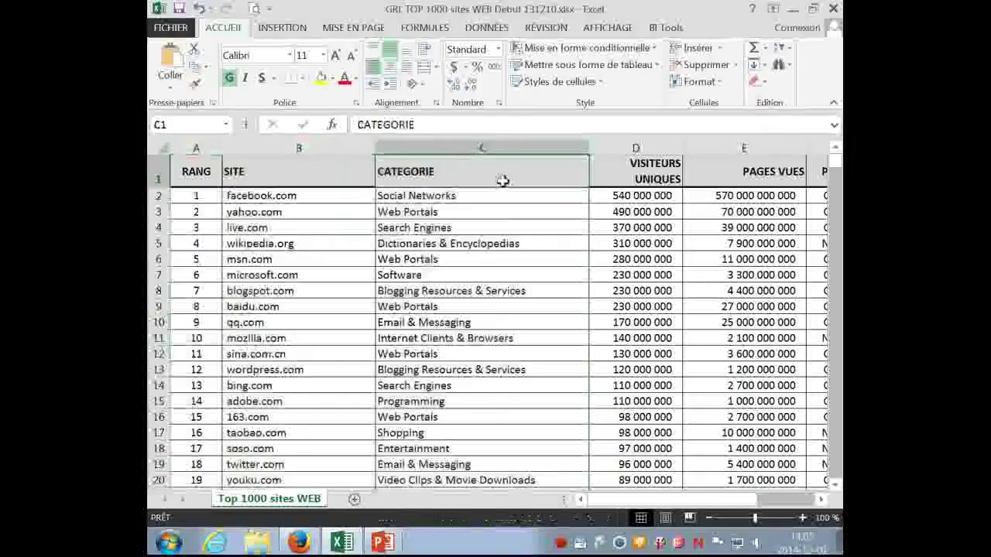
left_click(635, 146)
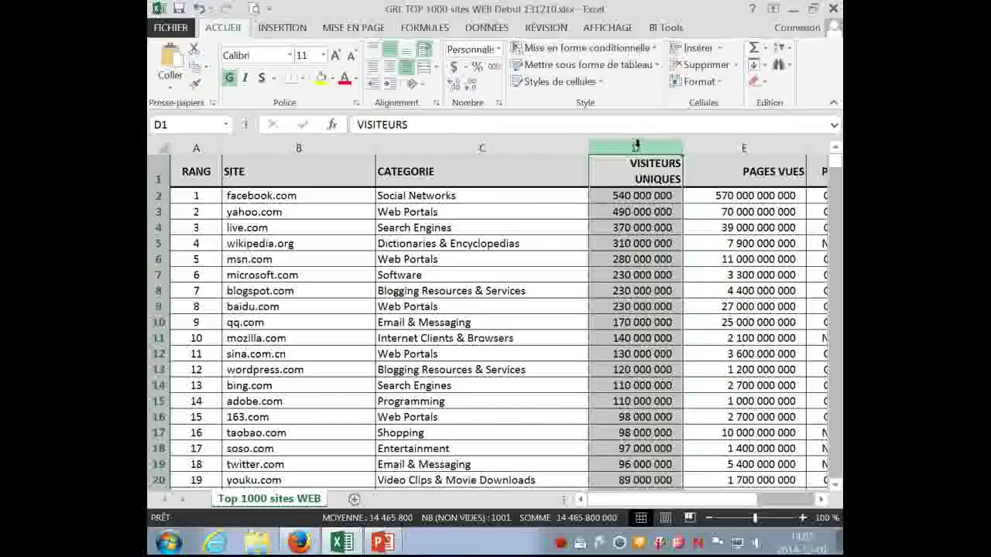
left_click(700, 149)
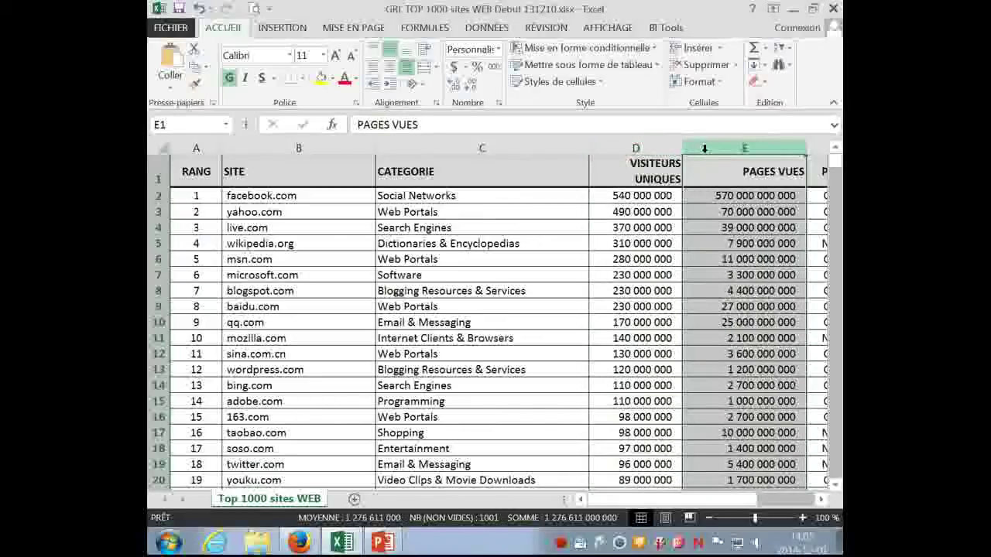
left_click(822, 500)
left_click(822, 500)
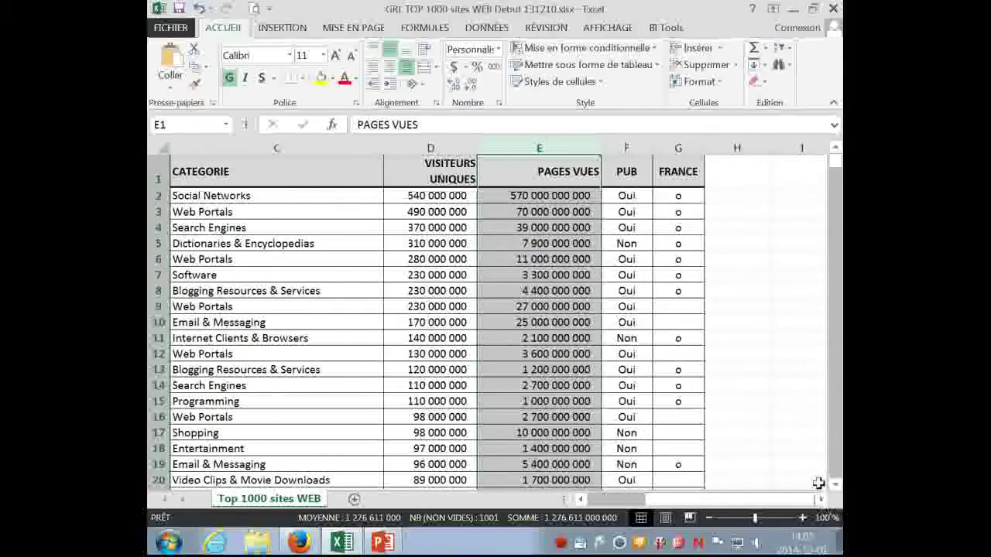
left_click(580, 500)
left_click(780, 148)
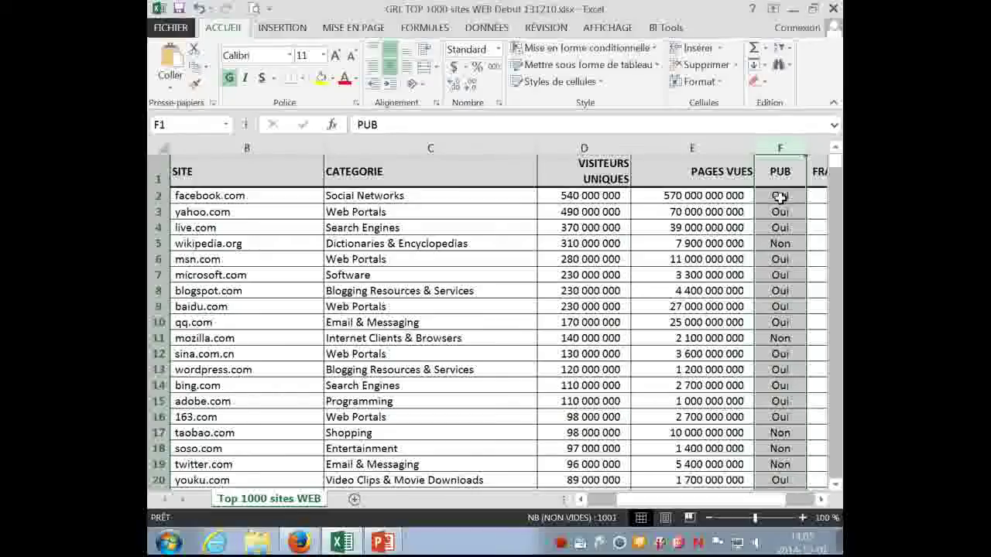
Enter the label "statistiques" in cell B1002, directly below the last site in the table
left_click_drag(836, 163, 834, 476)
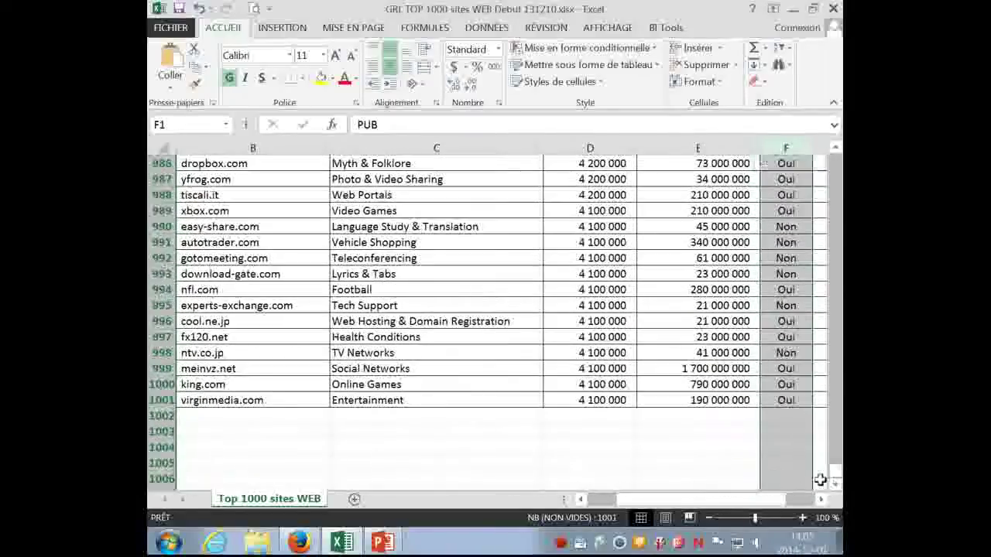
left_click(834, 485)
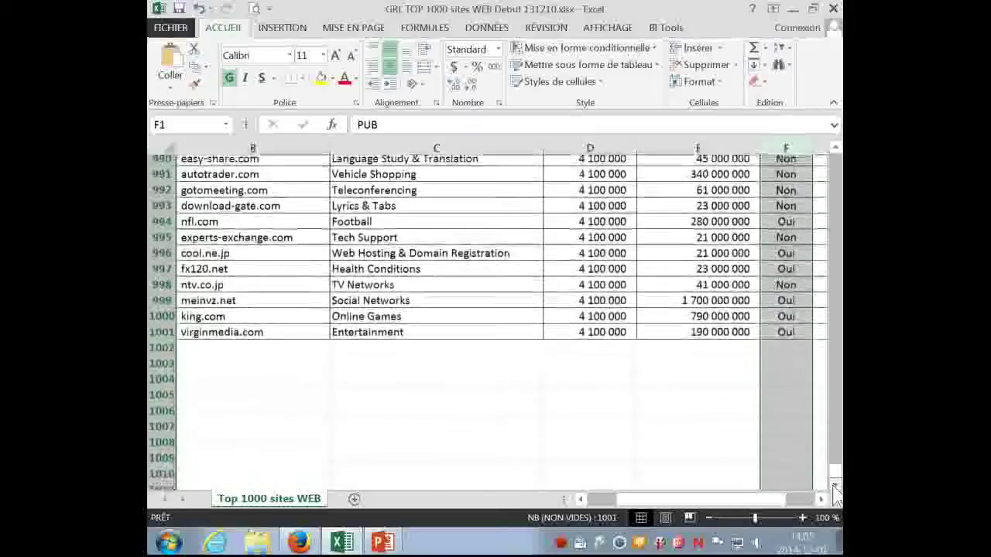
left_click(480, 300)
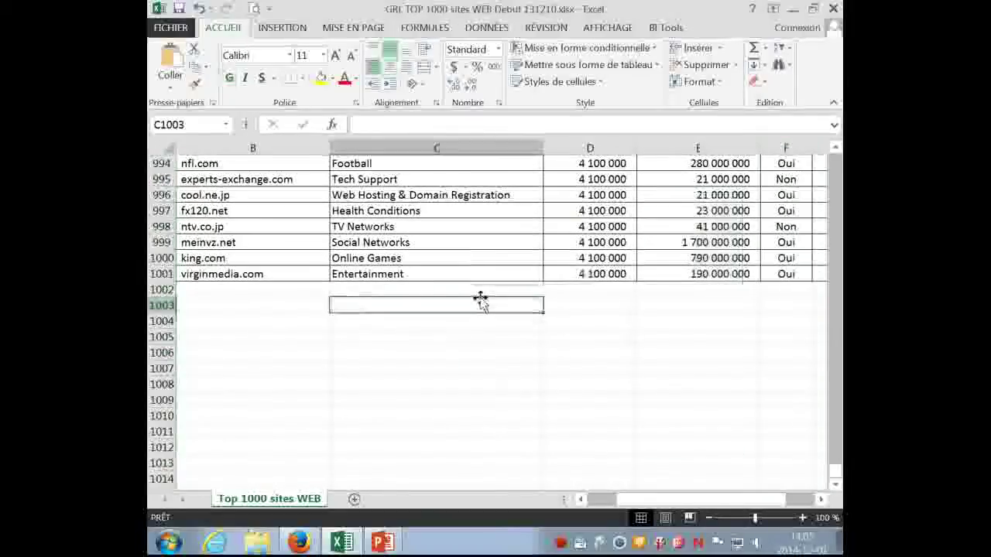
left_click(311, 291)
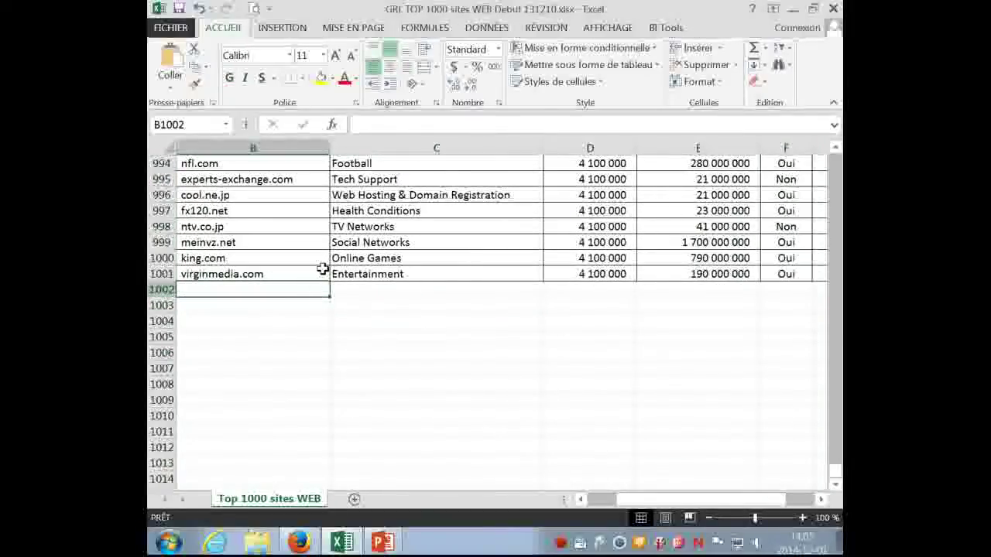
type("sta")
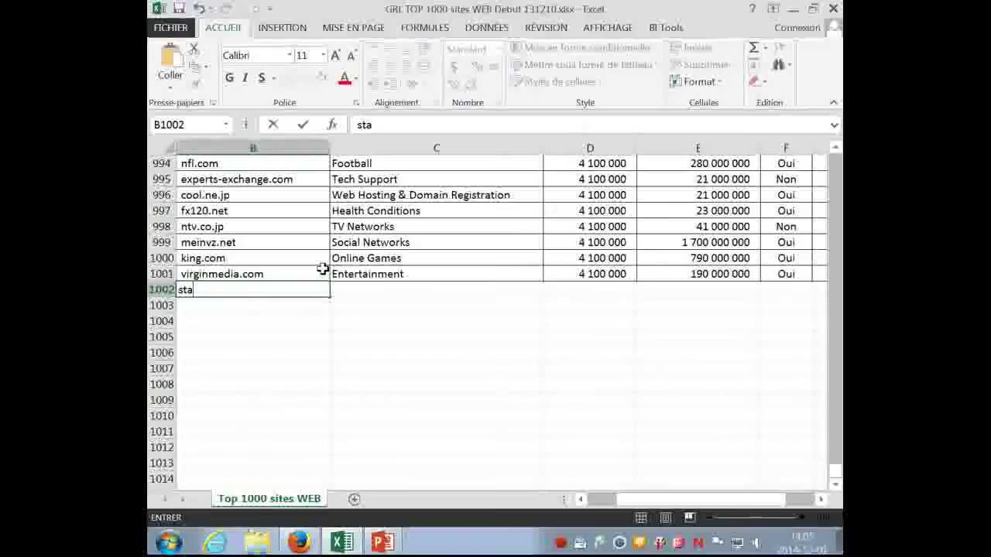
type("tistiques")
key("Return")
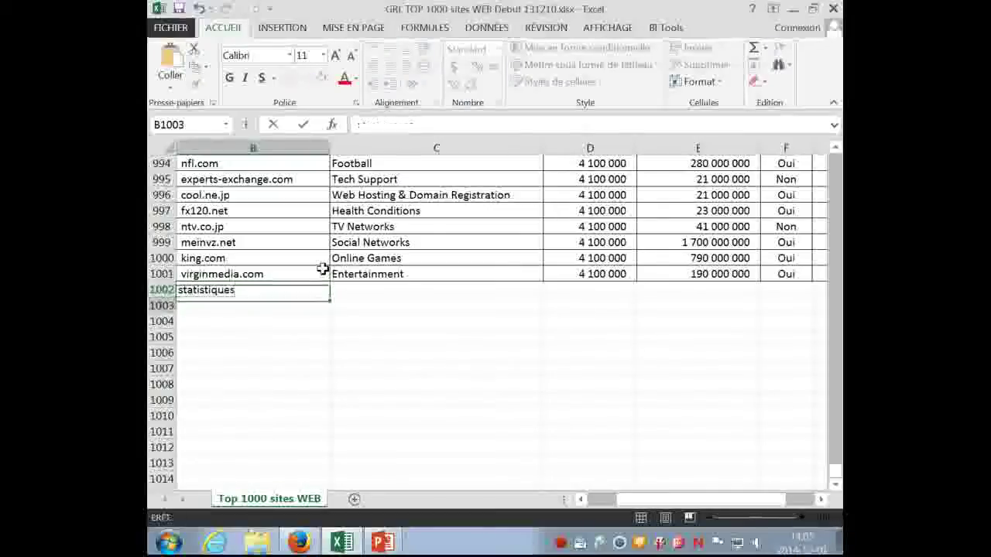
Enter the label "Moyenne" in cell C1002, beside the statistiques heading
key("Up")
key("Right")
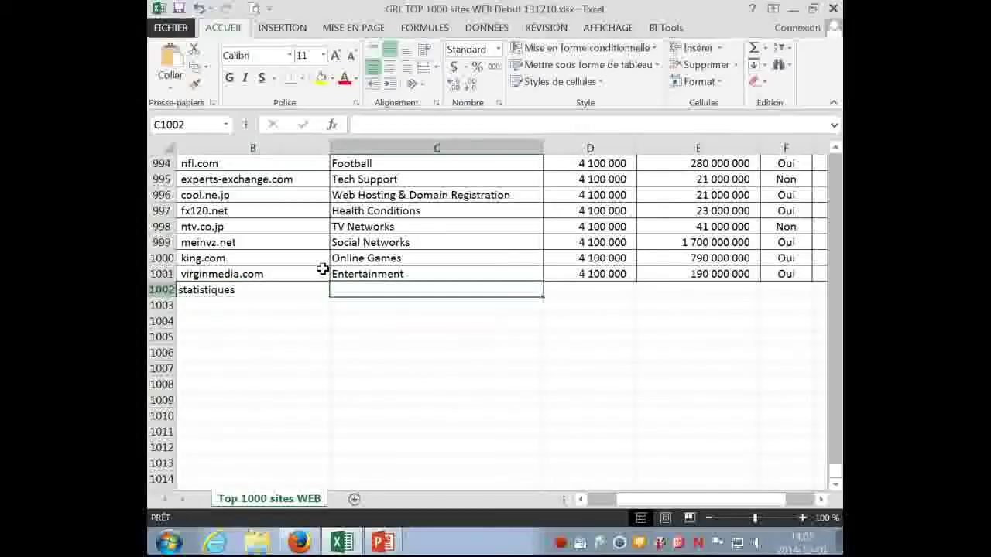
type("Motye")
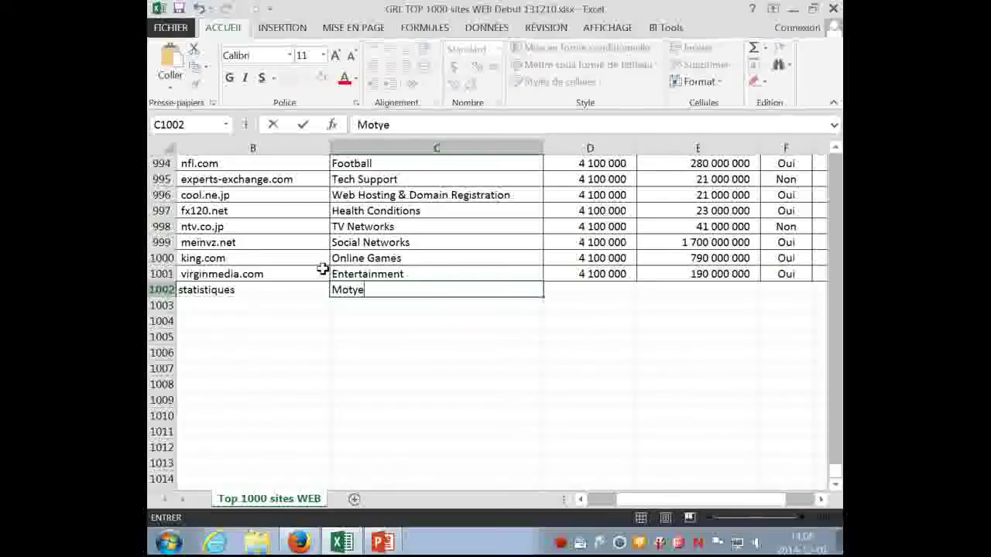
key("BackSpace")
key("BackSpace")
type("yenne")
key("Return")
Enter the label "Écart-type de la population" in cell C1003, with a capital accented É
type("éca")
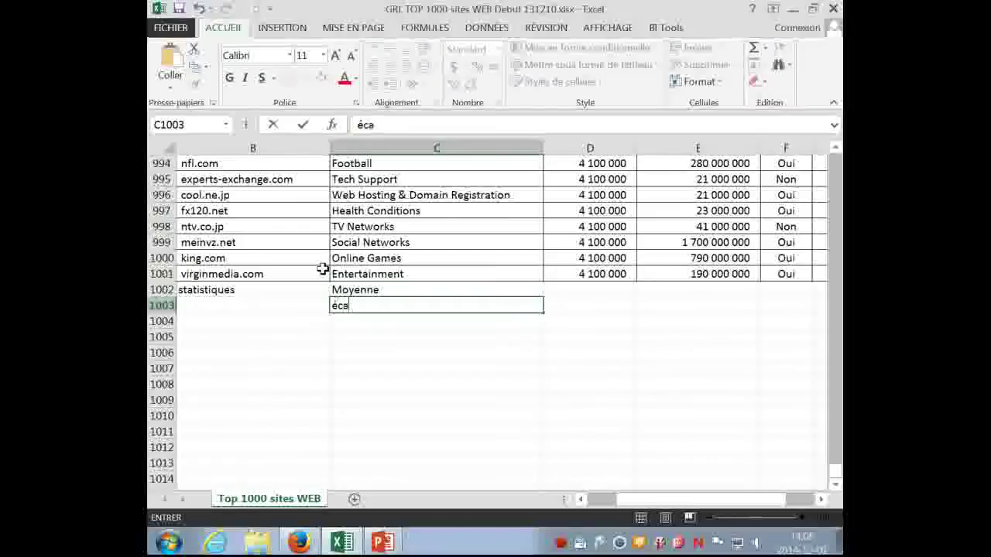
type("rt-type de la")
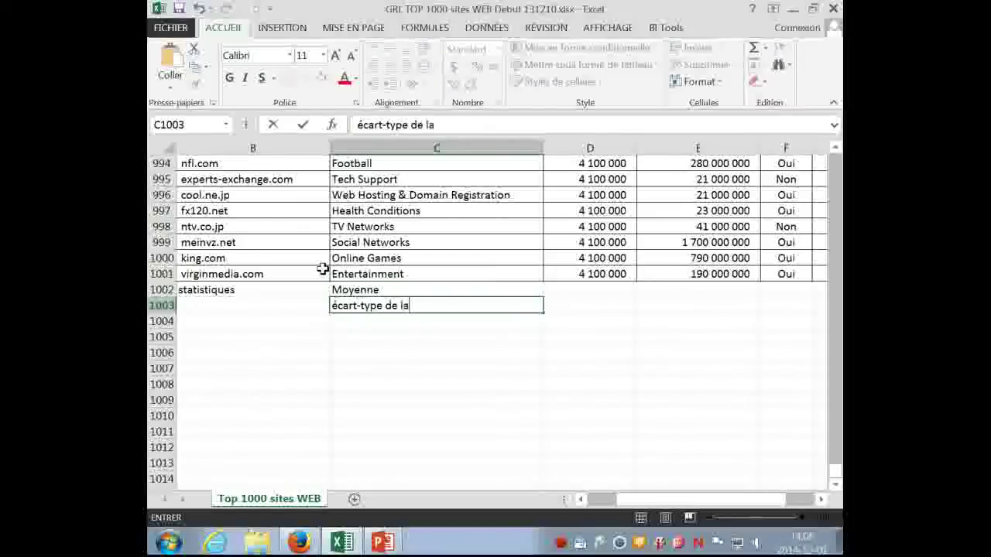
type(" population")
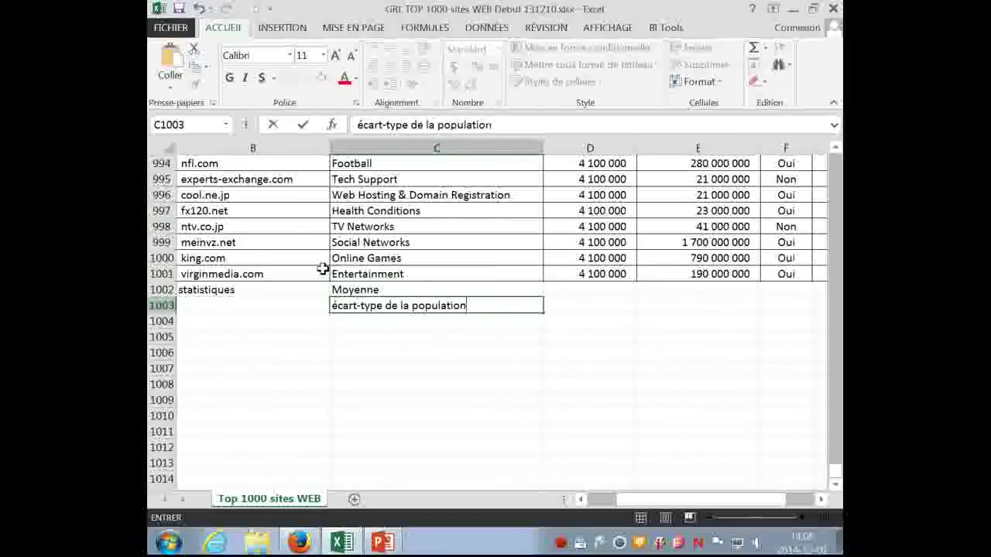
key("F2")
key("Home")
key("Delete")
key("shift+Return")
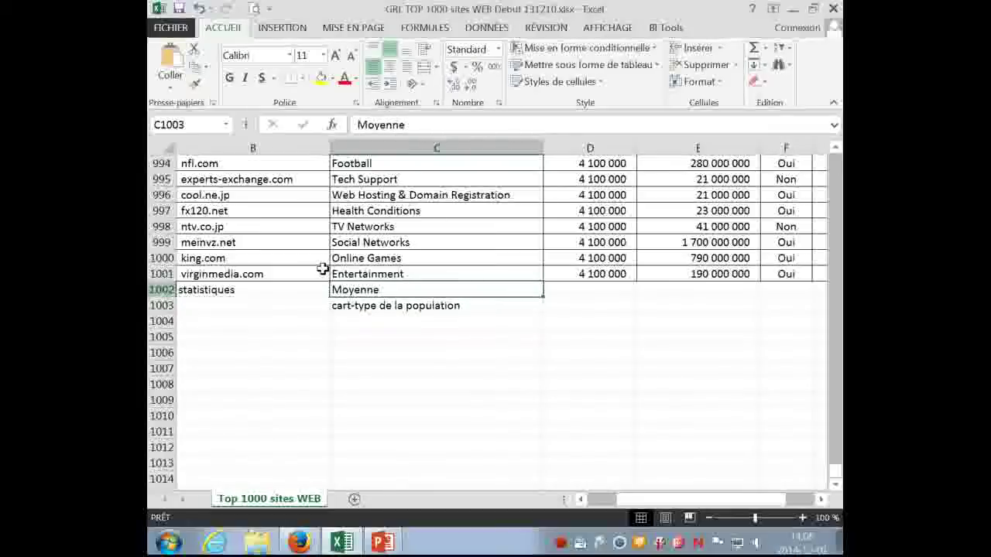
key("Down")
key("F2")
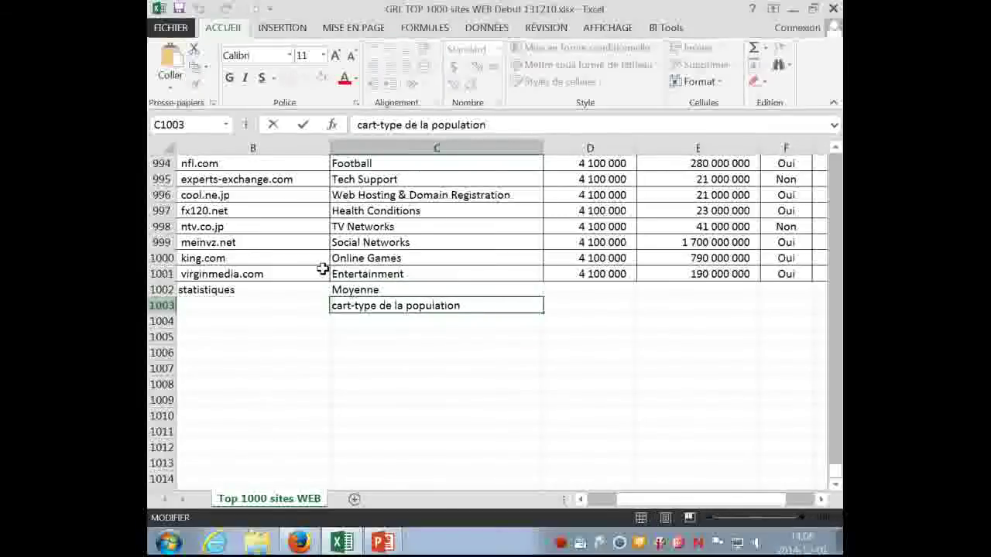
type("É")
key("Return")
Add the labels "Médiane" in cell C1004 and Nombre de "oui" in cell C1005
type("Médiane")
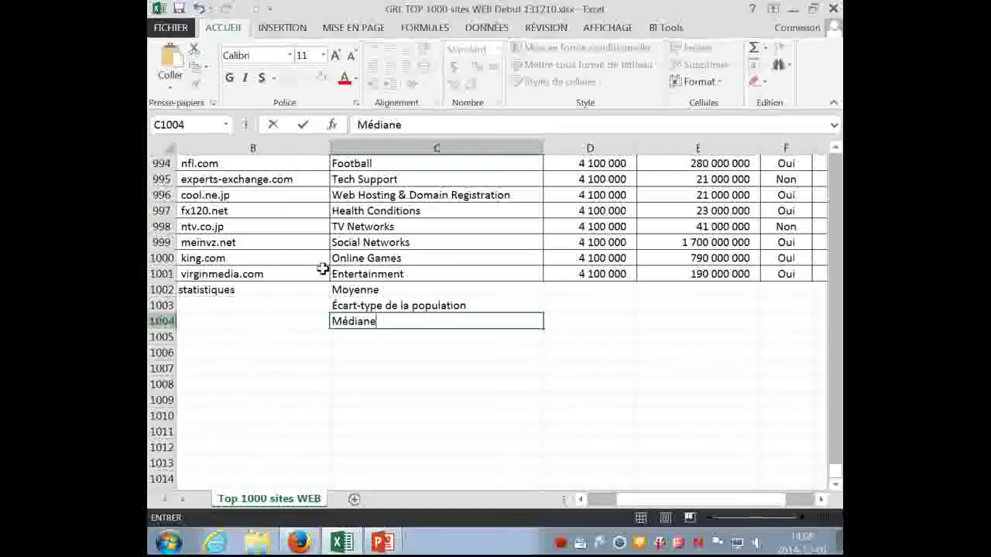
key("Return")
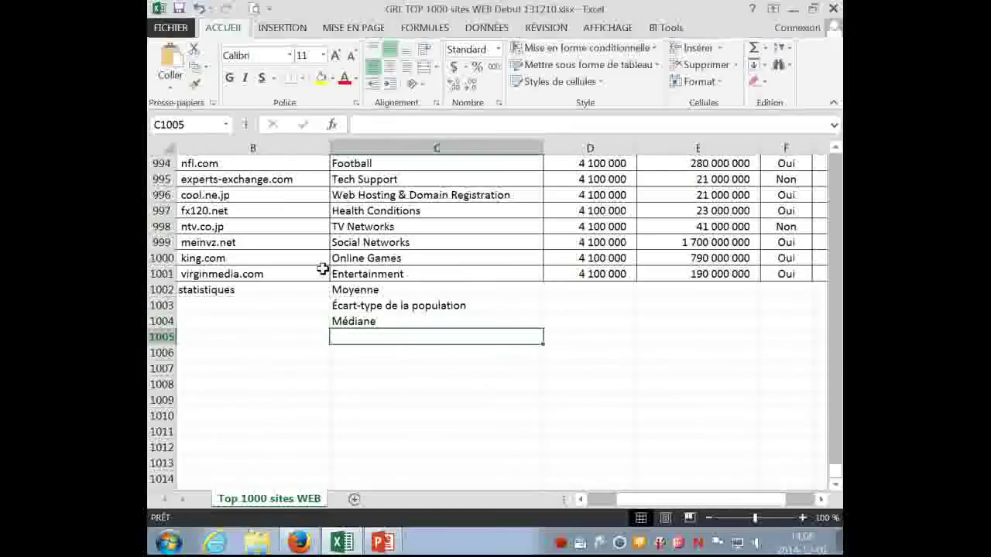
type("Nombre de ")
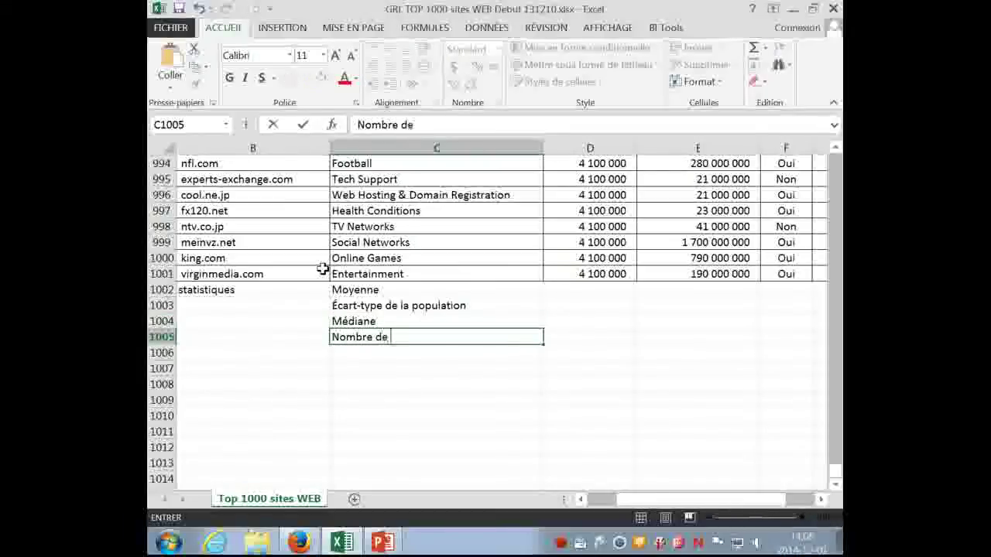
type("\"oui\"")
key("Return")
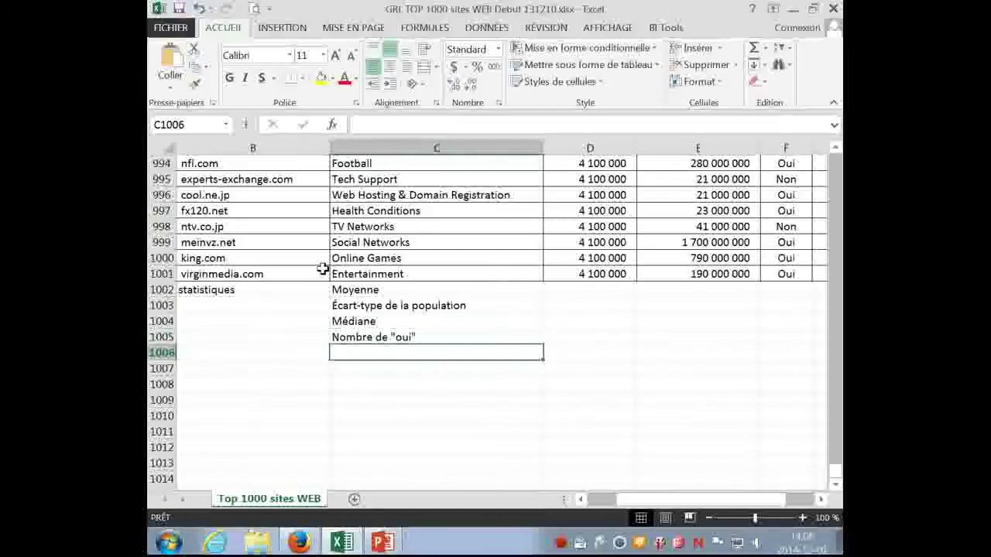
Enter the label Nombre de "non" in cell C1006, below the Nombre de "oui" label
type("N")
key("Return")
key("Up")
key("F2")
key("Left")
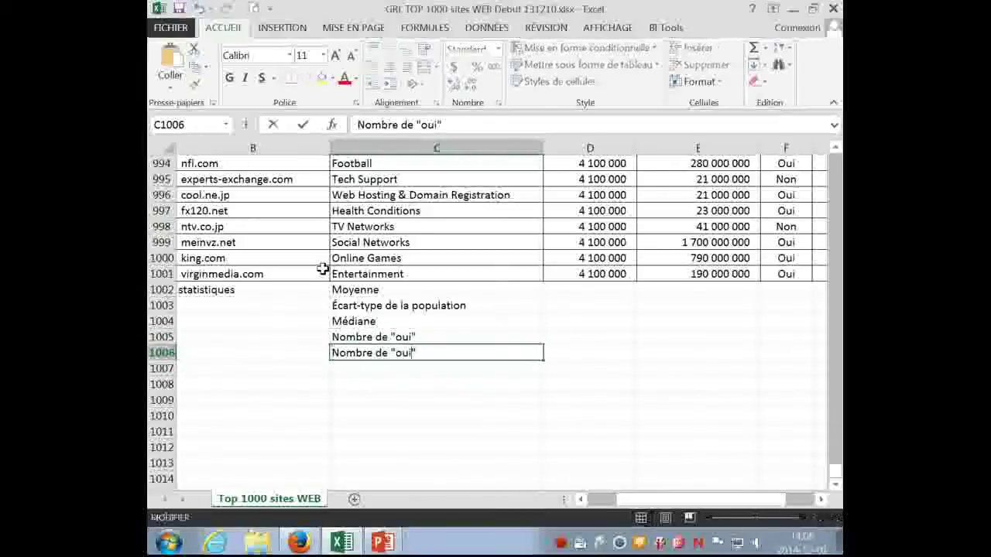
key("BackSpace")
key("BackSpace")
key("BackSpace")
type("non")
key("Return")
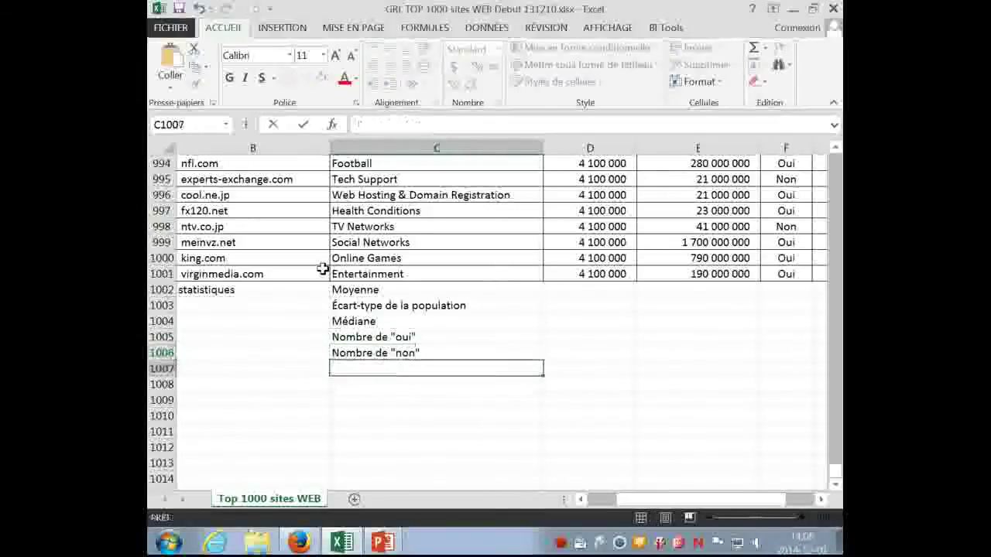
Fill cells D1005:E1006 with a light grey background to mark the oui/non counts as not applicable there
left_click_drag(571, 337, 661, 349)
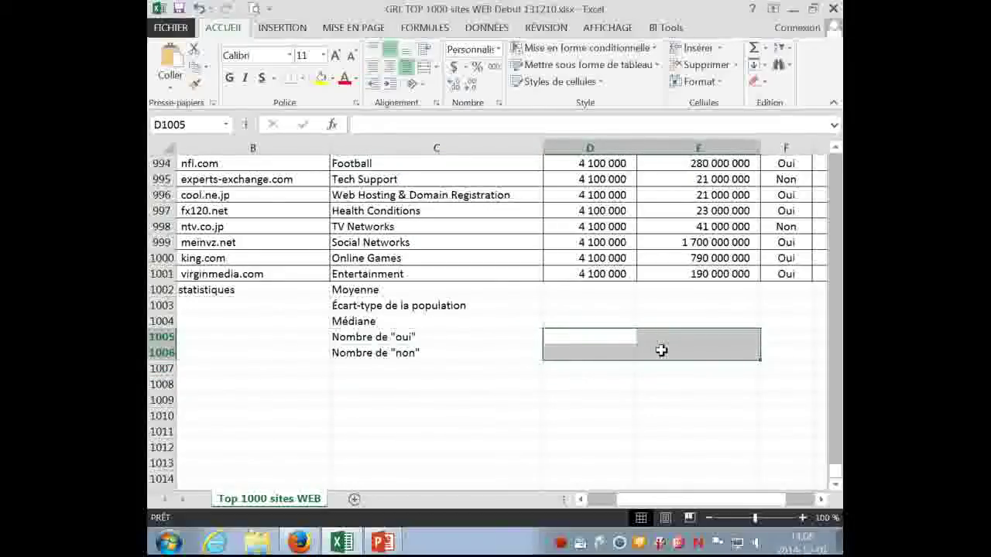
right_click(701, 349)
left_click(645, 280)
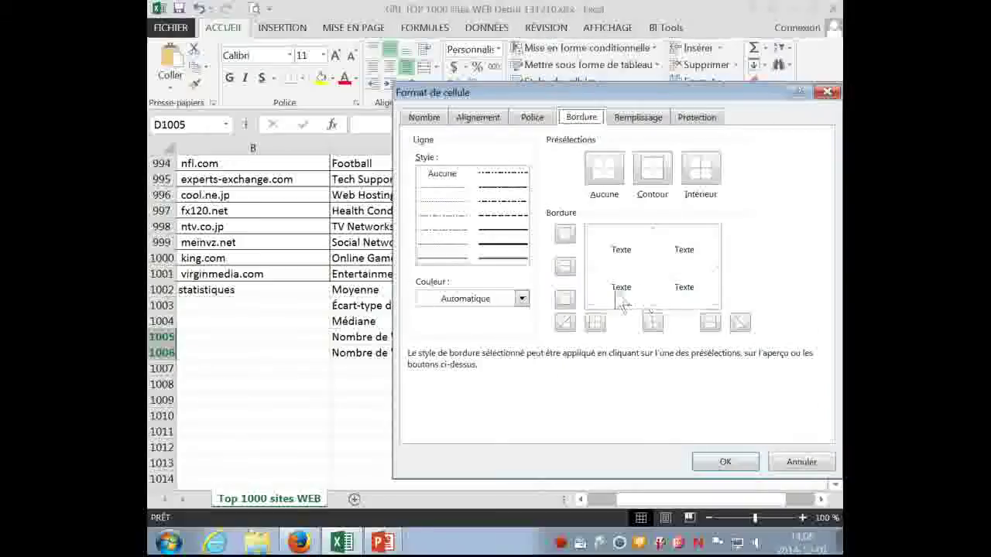
left_click(637, 116)
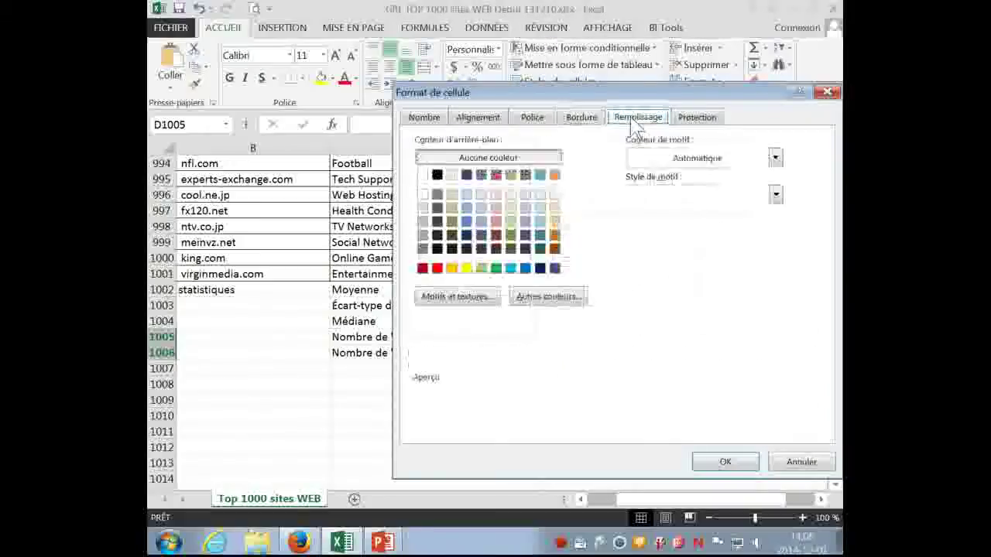
left_click(422, 208)
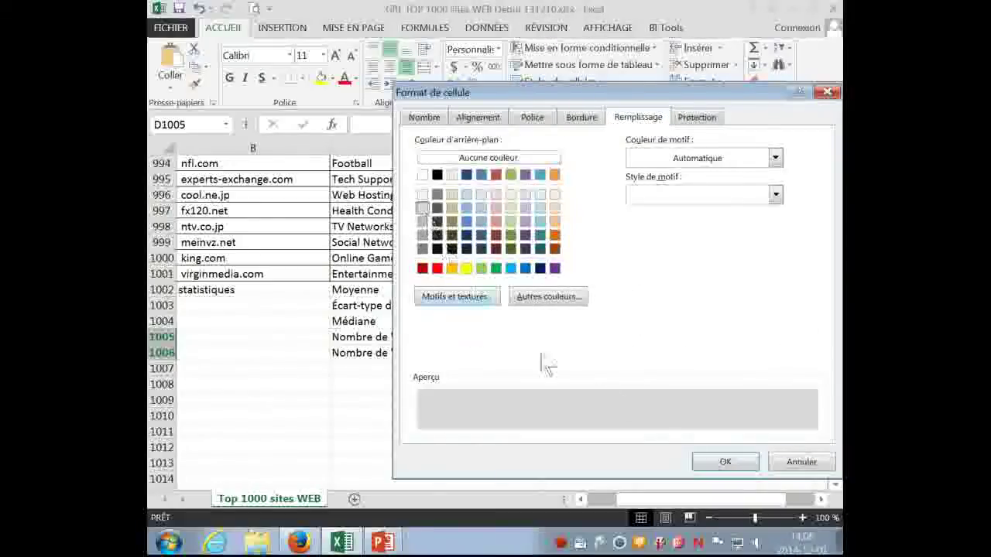
left_click(726, 461)
left_click(698, 414)
Fill cells F1002:F1004 in the PUB column with a light grey background
left_click_drag(790, 289, 779, 320)
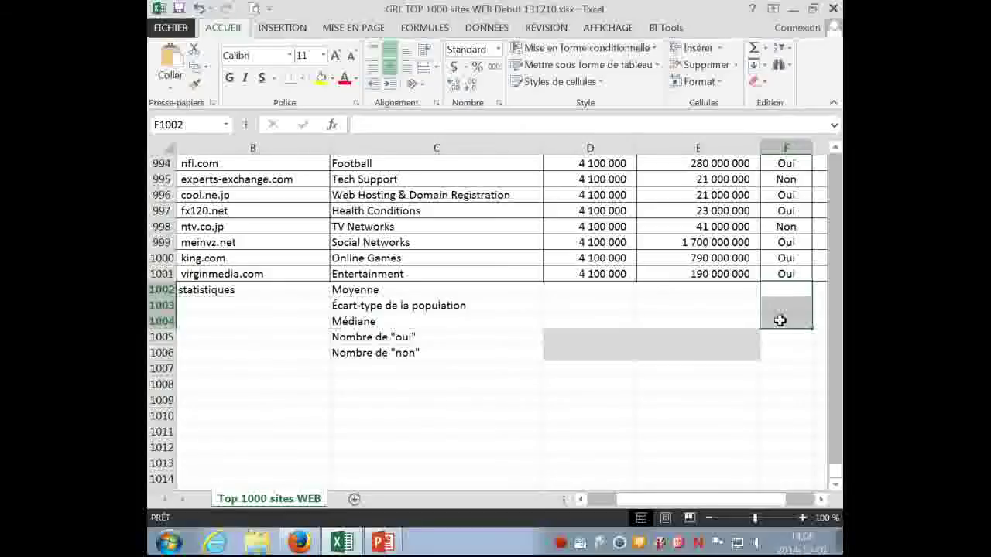
right_click(780, 319)
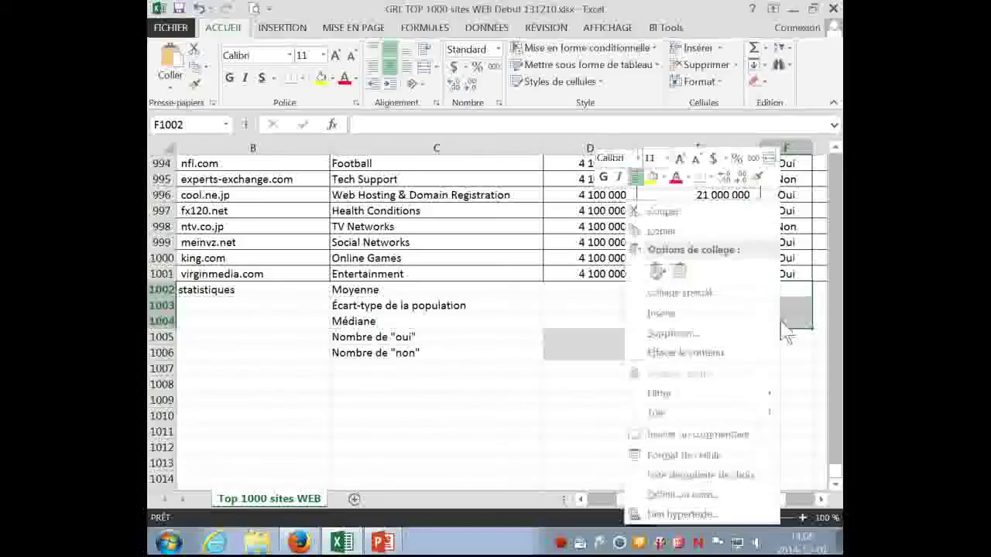
left_click(712, 454)
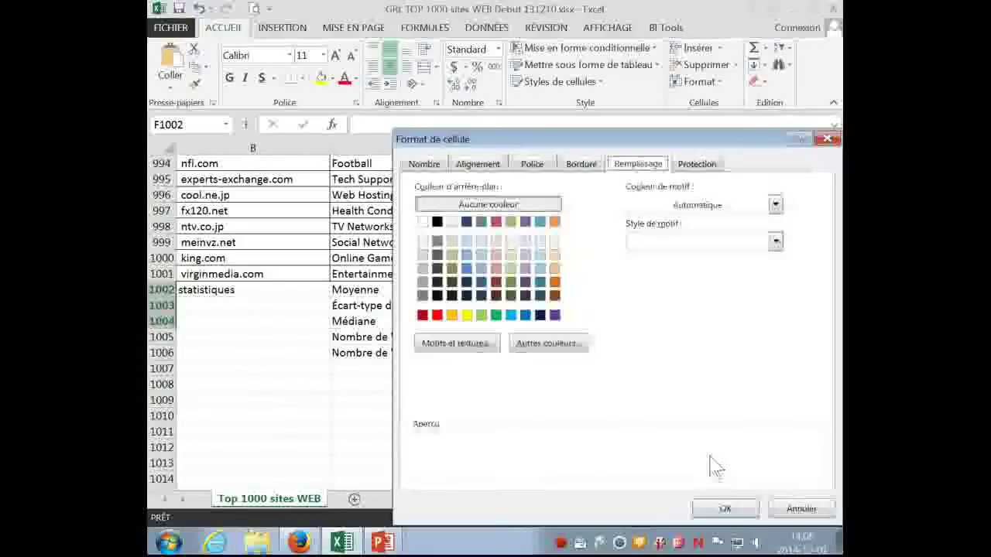
left_click(436, 254)
left_click(724, 508)
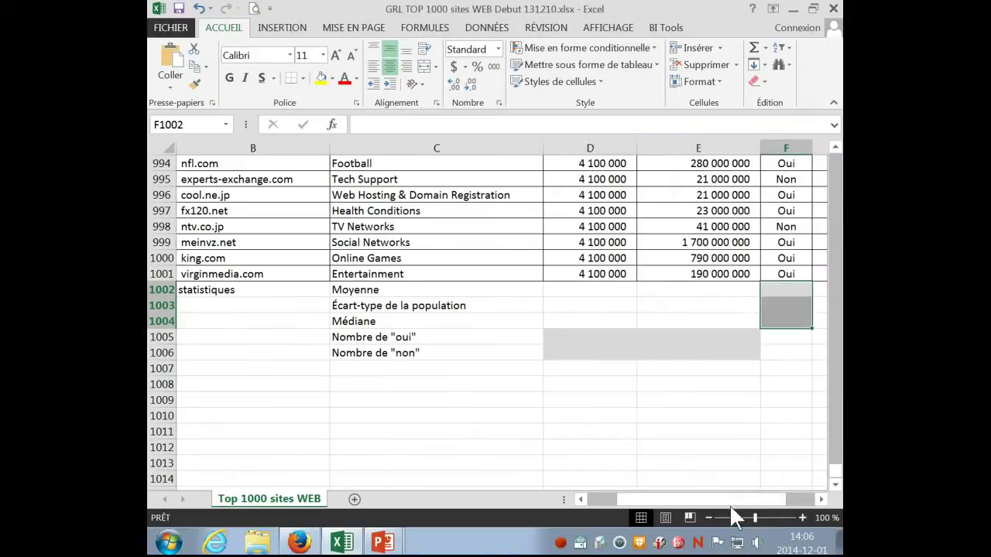
Insert the MOYENNE function in cell D1002, choosing it from the complete list of functions
left_click(588, 386)
left_click(564, 290)
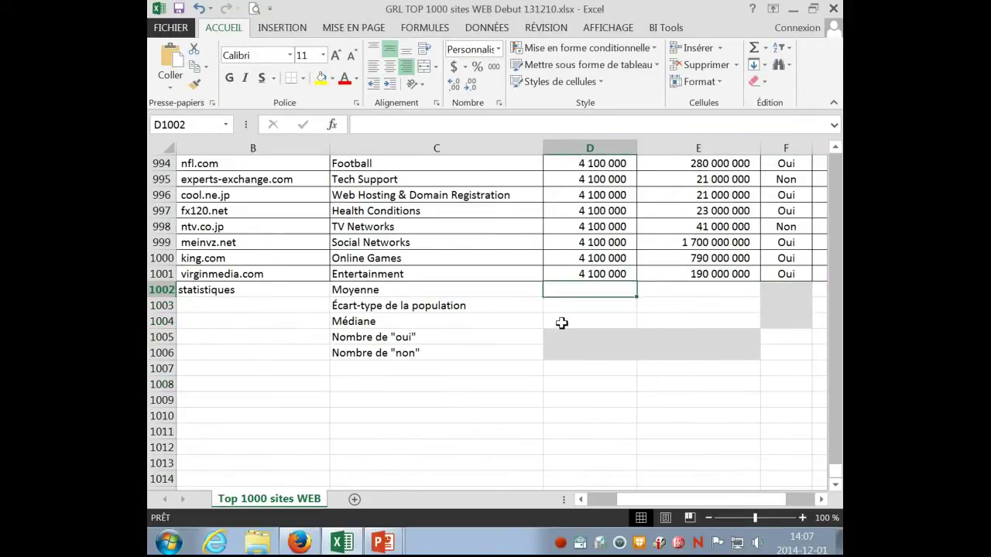
left_click(334, 126)
left_click(516, 296)
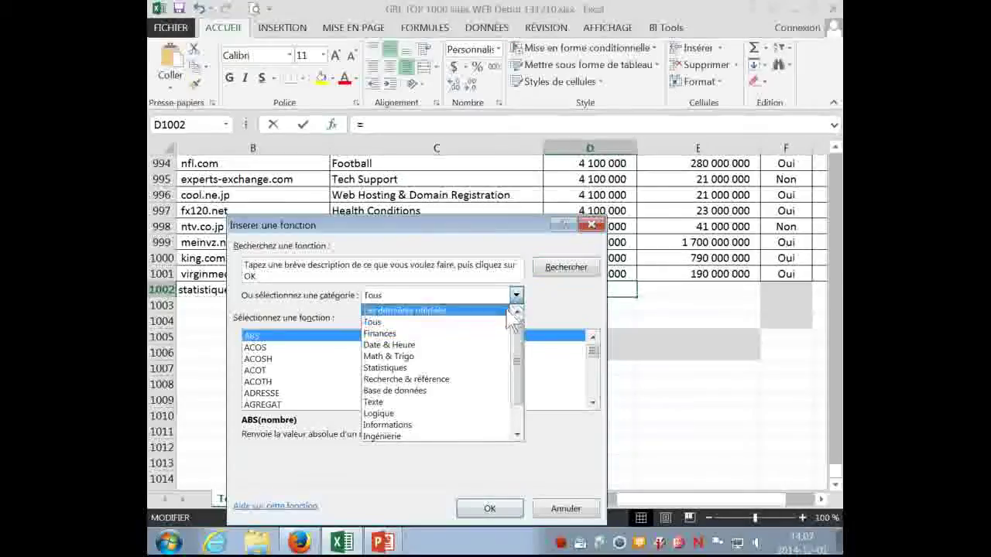
left_click(395, 405)
left_click(391, 404)
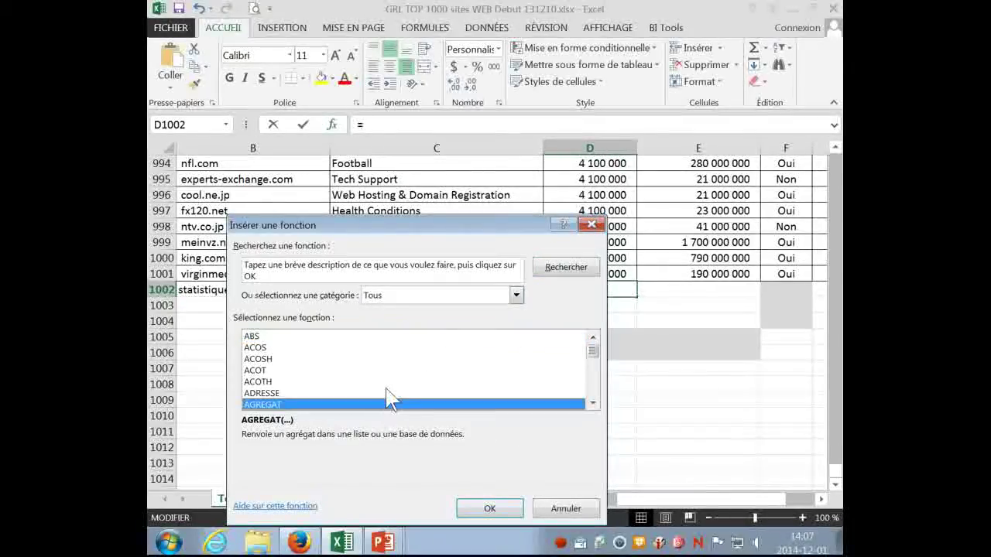
type("moy")
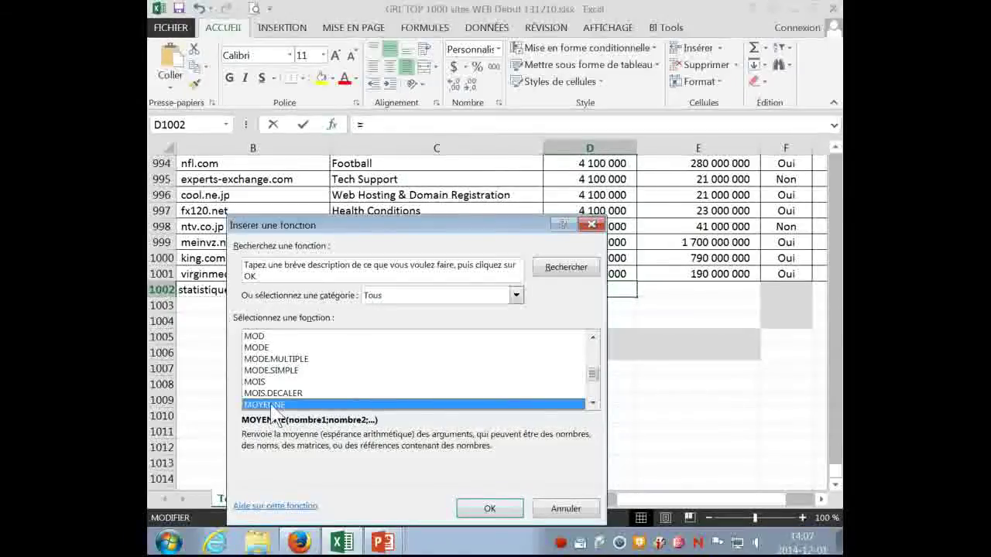
left_click(487, 510)
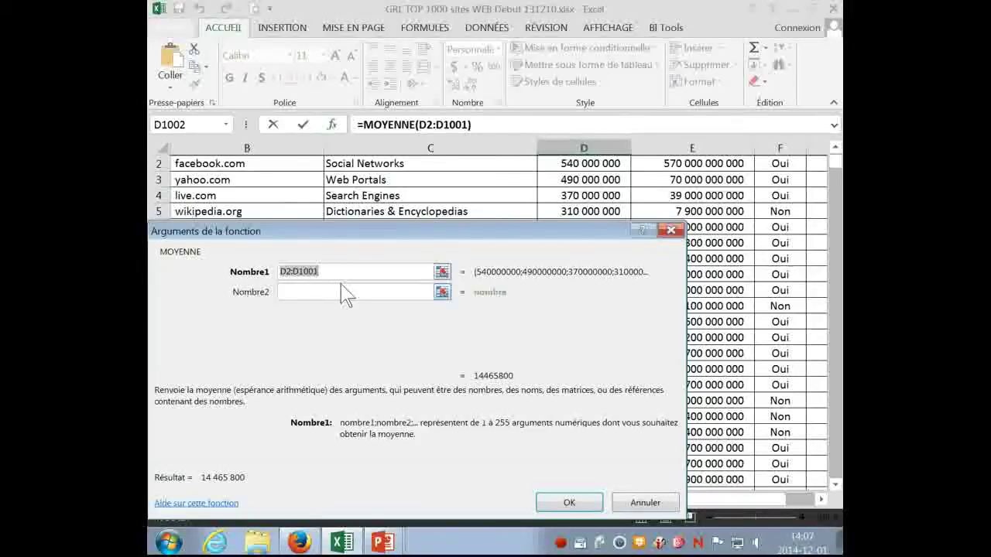
Replace the suggested argument of MOYENNE with the unique visitors range D2:D1001 and validate the formula
key("BackSpace")
scroll(823, 250, "up", 1)
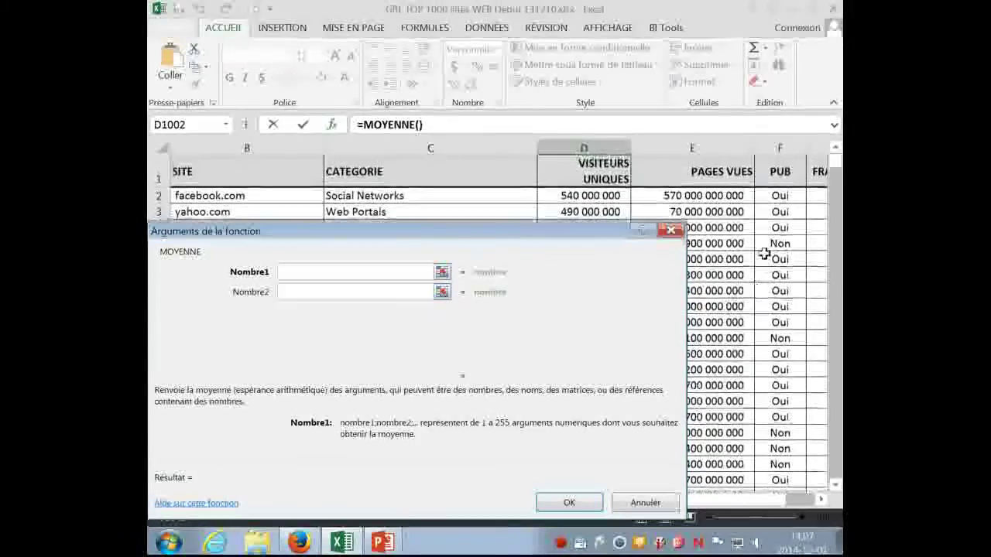
left_click(567, 194)
left_click_drag(566, 193, 555, 386)
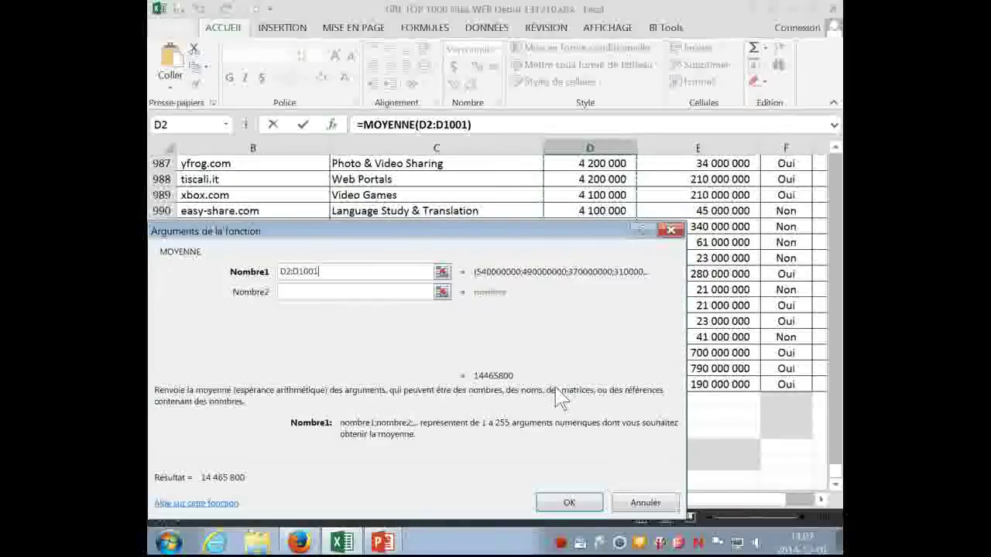
left_click(565, 501)
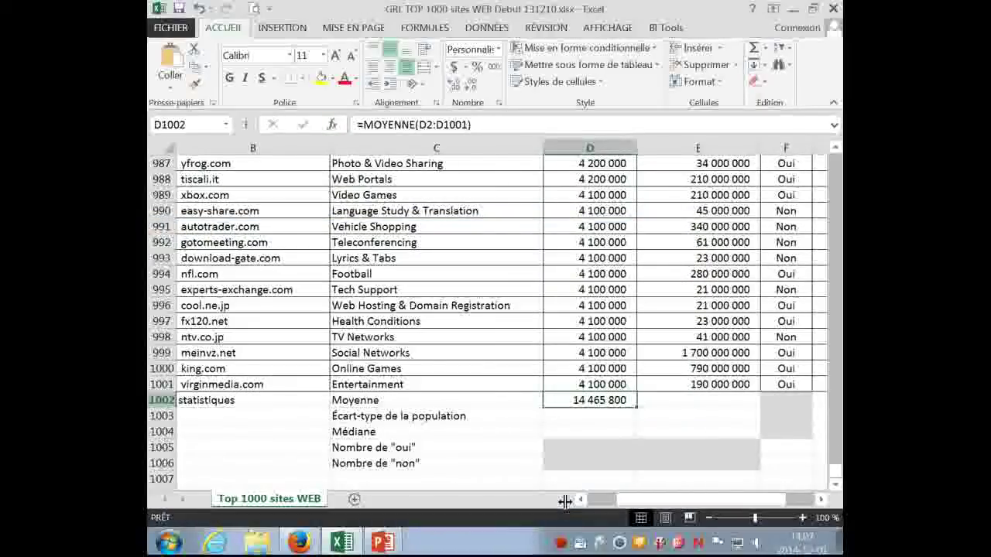
Insert the population standard deviation function ECARTYPEP in cell D1003, choosing it from the complete list of functions
left_click(596, 415)
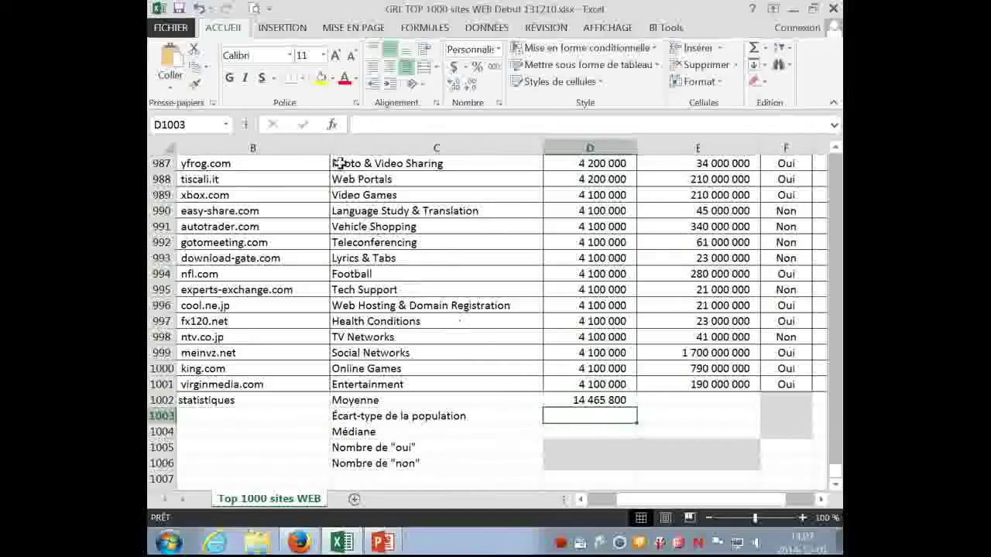
left_click(333, 126)
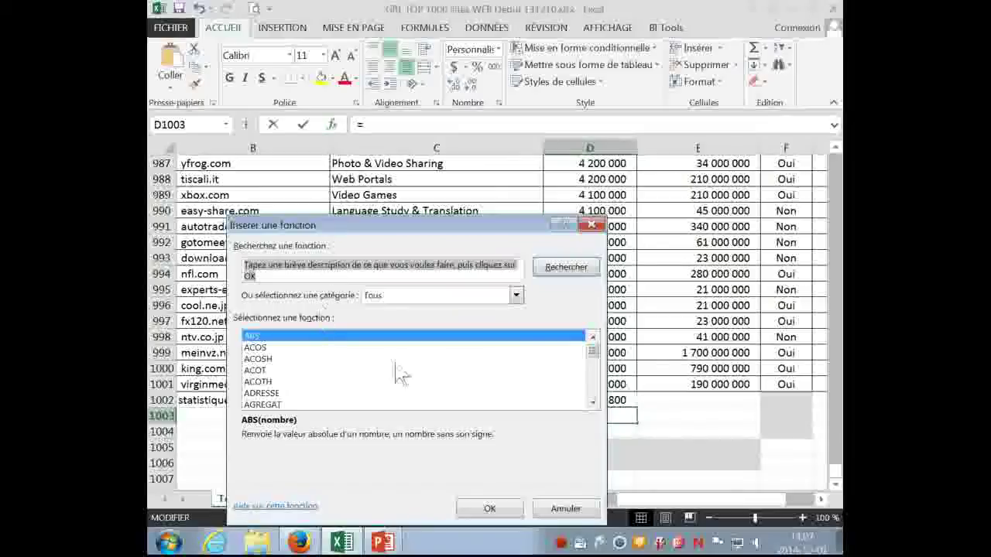
left_click(515, 298)
left_click(380, 322)
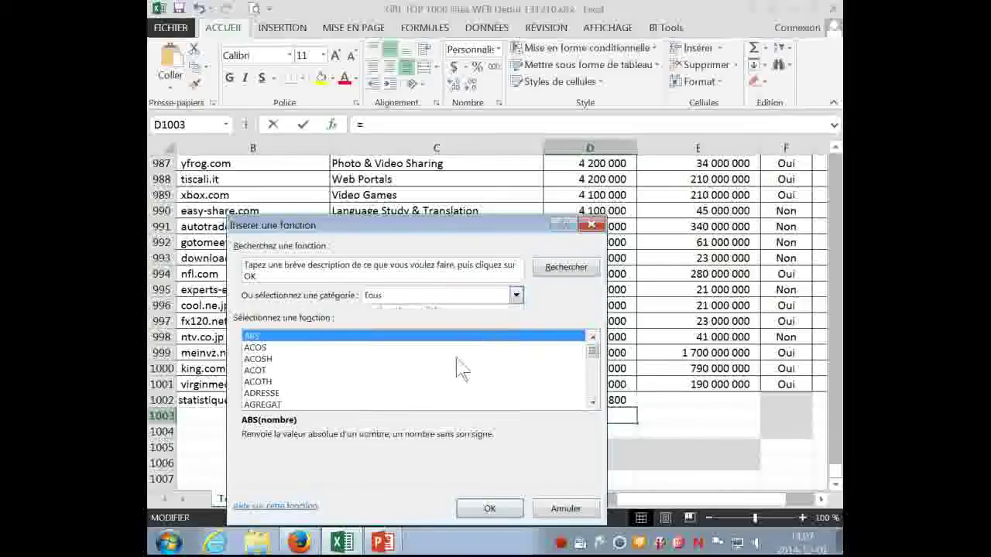
left_click(462, 359)
key("e")
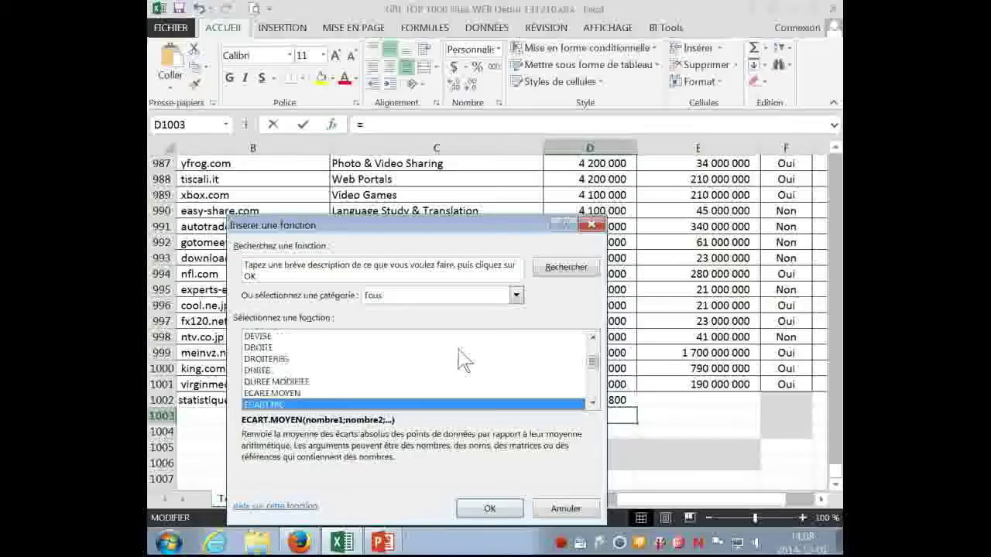
key("Down")
key("Down")
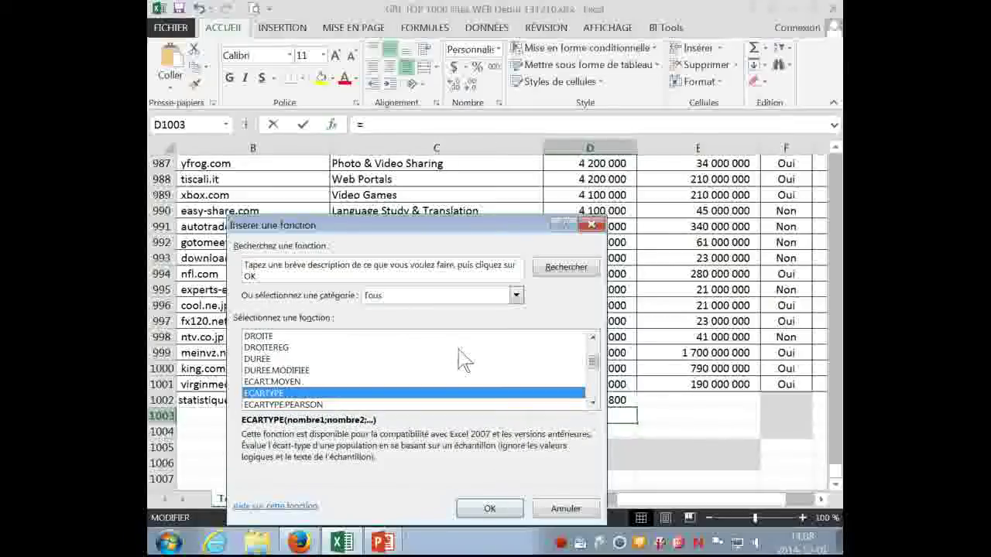
key("Down")
key("Down")
key("Down")
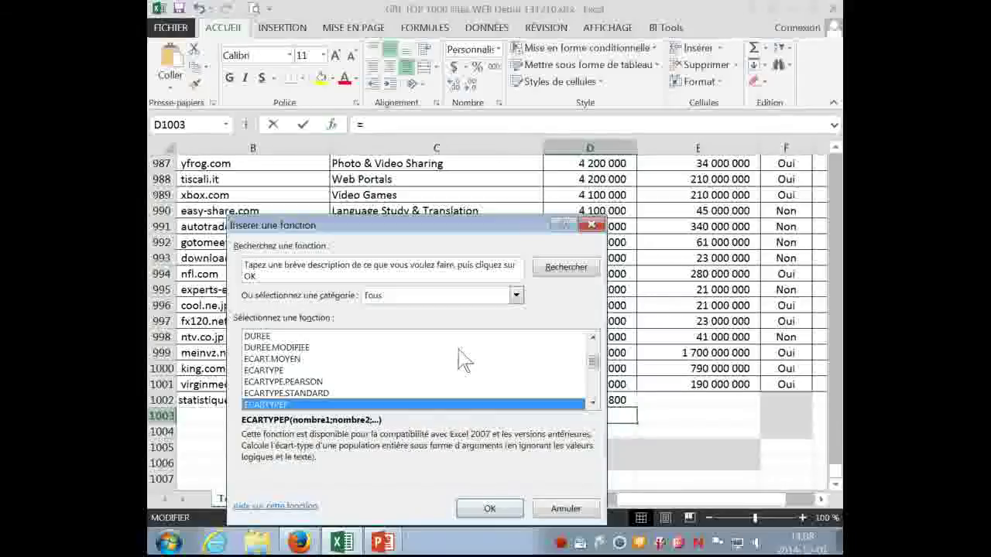
left_click_drag(453, 228, 387, 93)
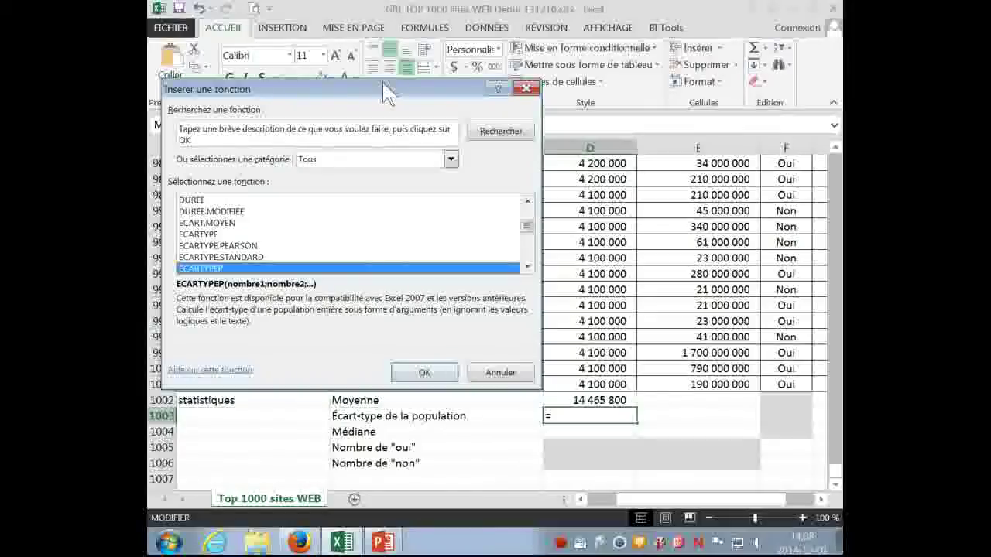
left_click(408, 377)
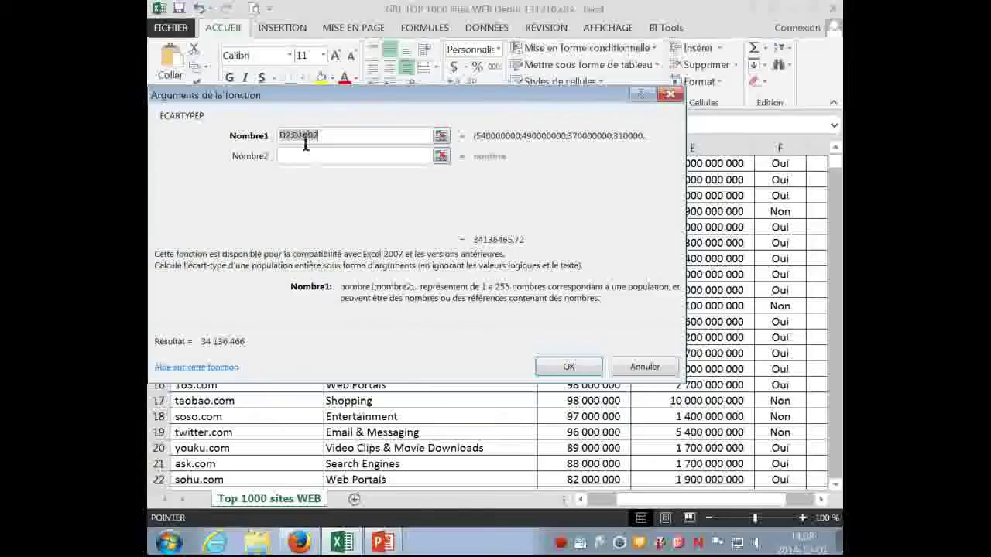
Replace the suggested argument of ECARTYPEP with the range D2:D1001, excluding the mean, and validate the formula
left_click_drag(287, 143, 320, 137)
key("BackSpace")
left_click_drag(560, 93, 336, 115)
scroll(617, 202, "up", 2)
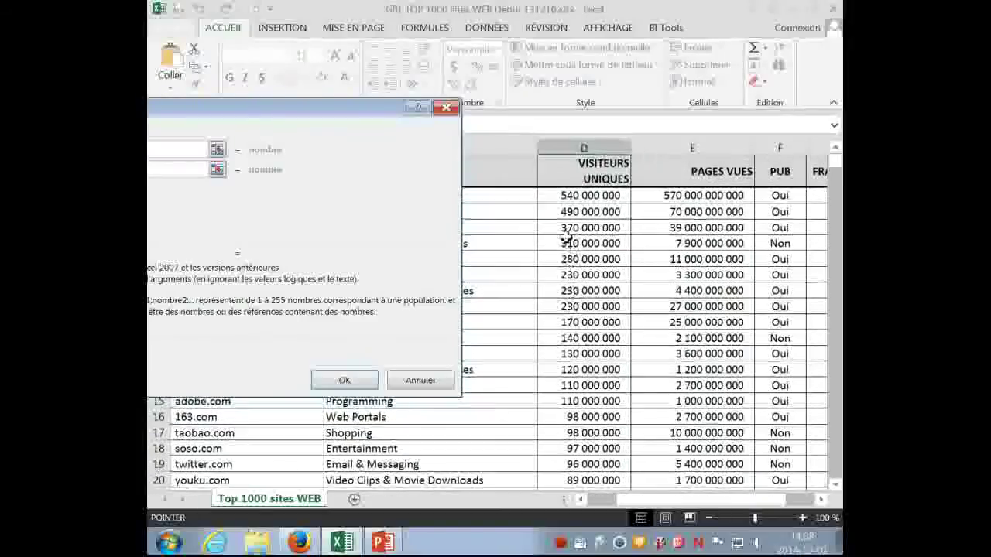
left_click_drag(557, 195, 577, 384)
left_click(346, 380)
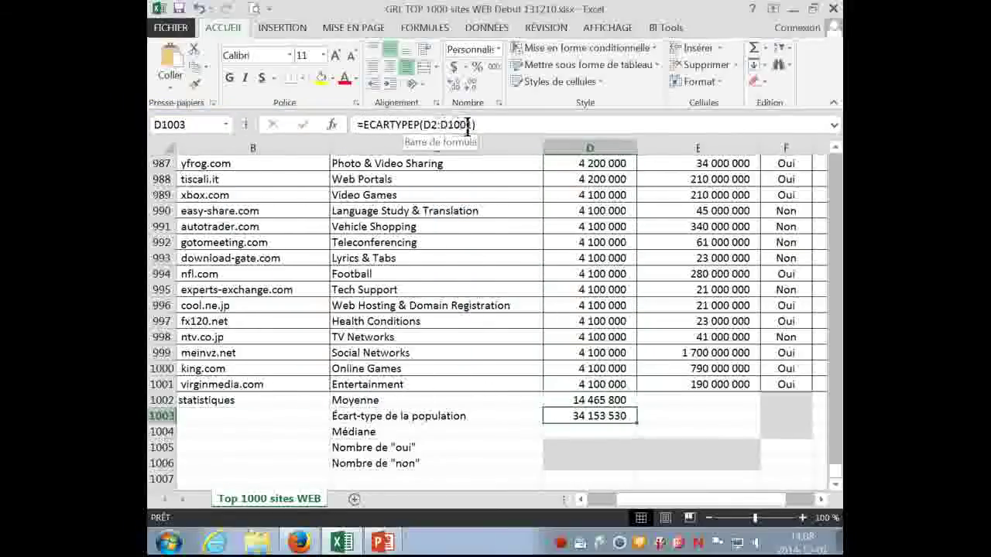
Insert the MEDIANE function in cell D1004, choosing it from the complete list of functions
left_click(586, 435)
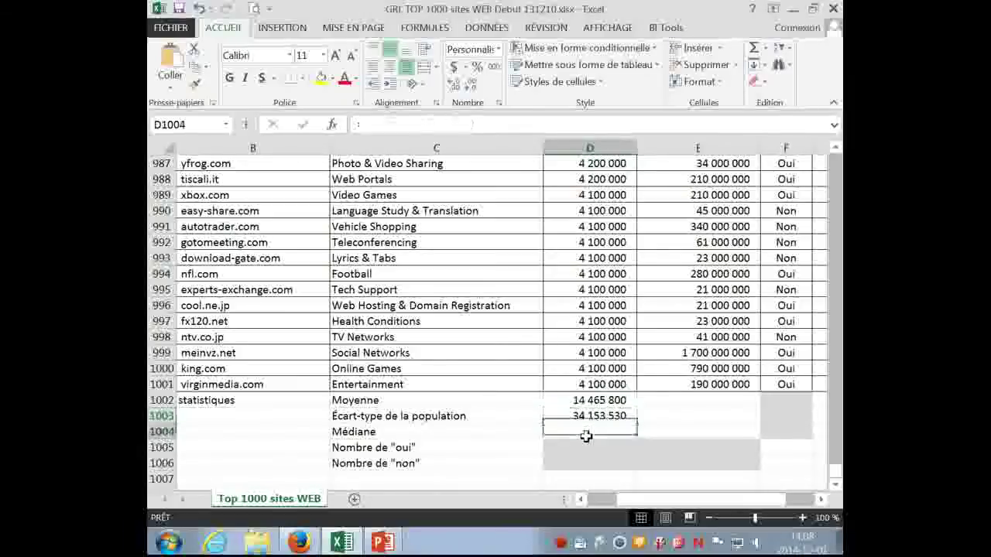
left_click(331, 126)
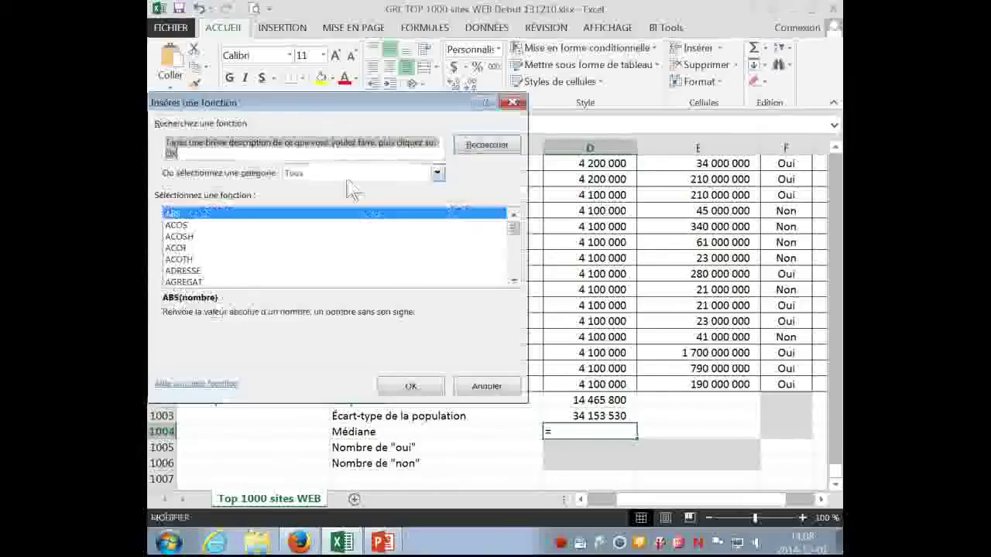
left_click(339, 259)
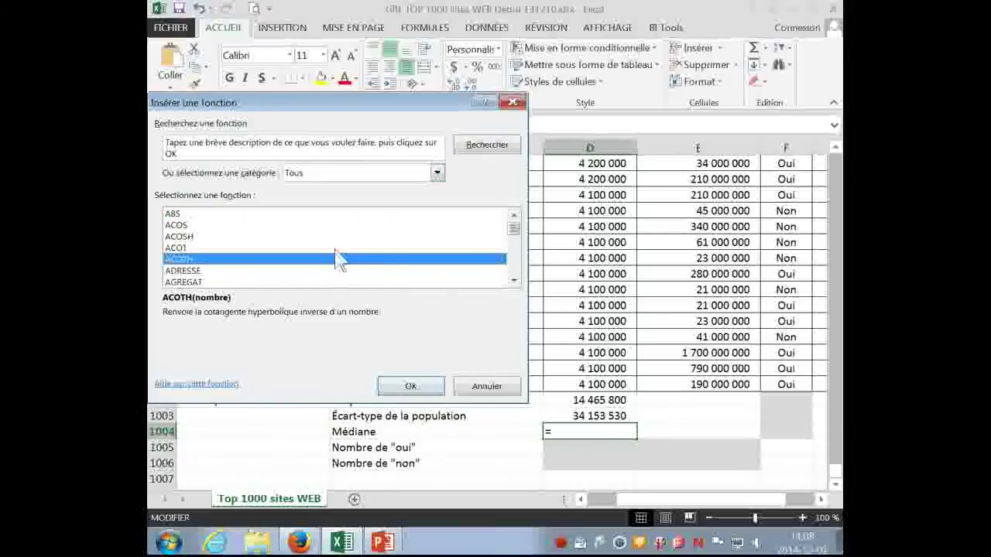
left_click(437, 173)
left_click(362, 199)
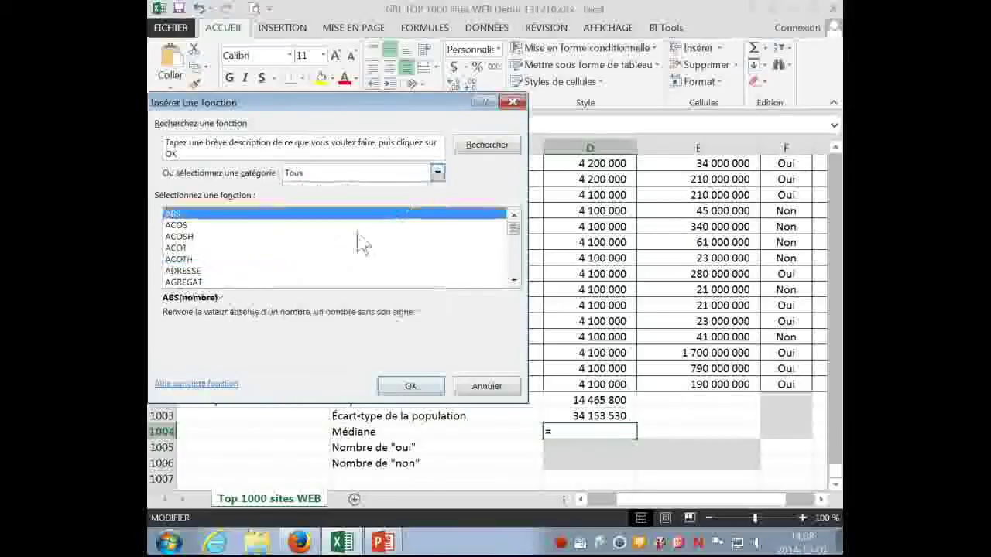
left_click(329, 247)
type("med")
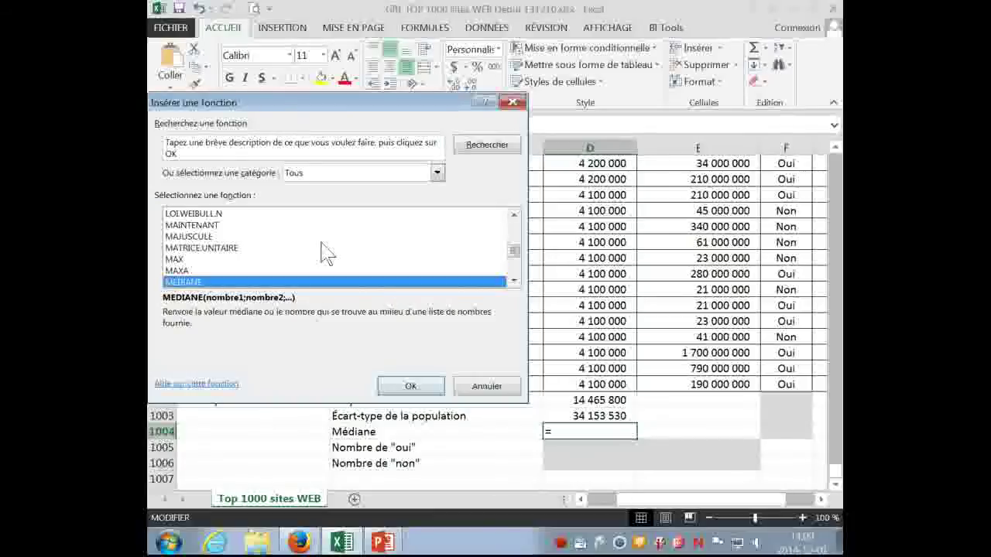
key("Return")
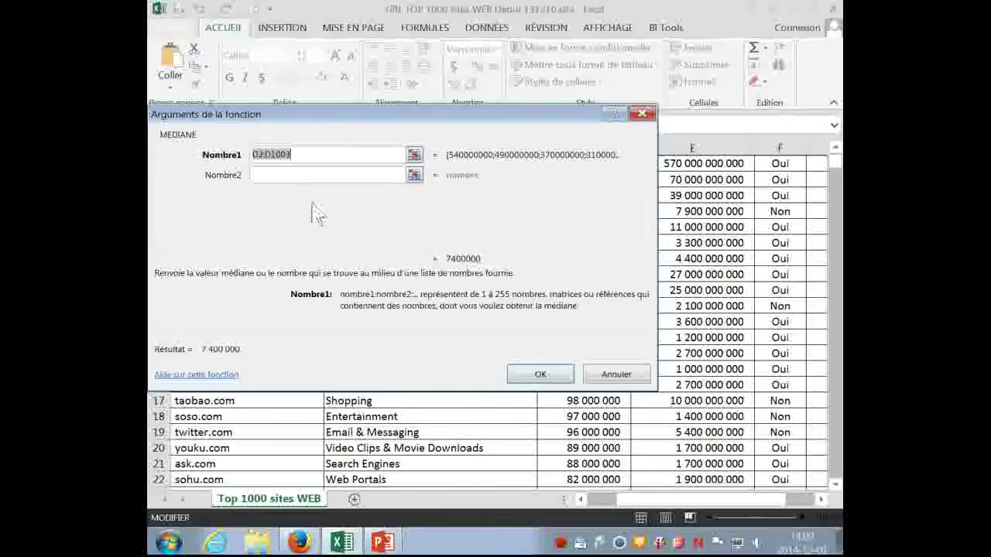
Replace the suggested argument of MEDIANE with the range D2:D1001 and validate the formula
key("Delete")
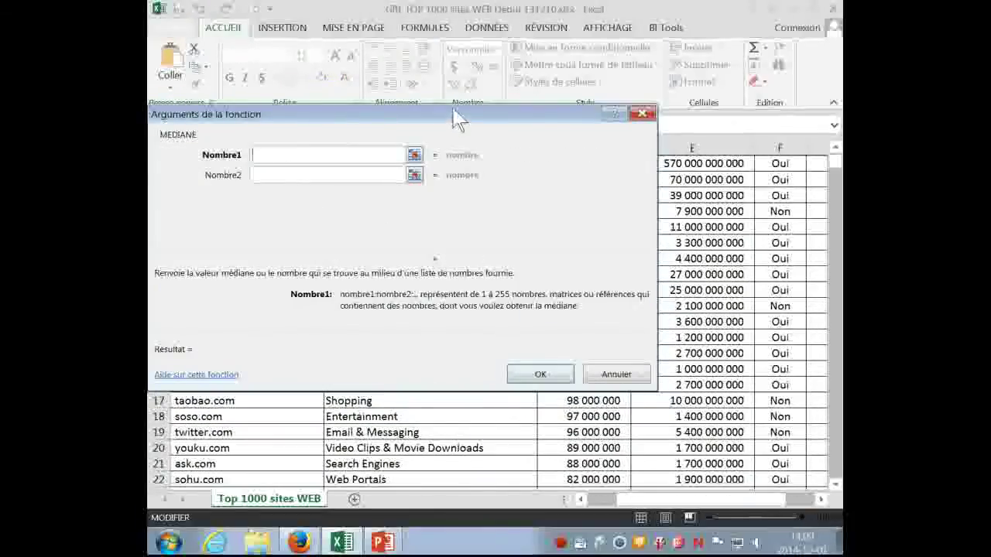
left_click_drag(453, 115, 412, 153)
left_click_drag(551, 167, 602, 385)
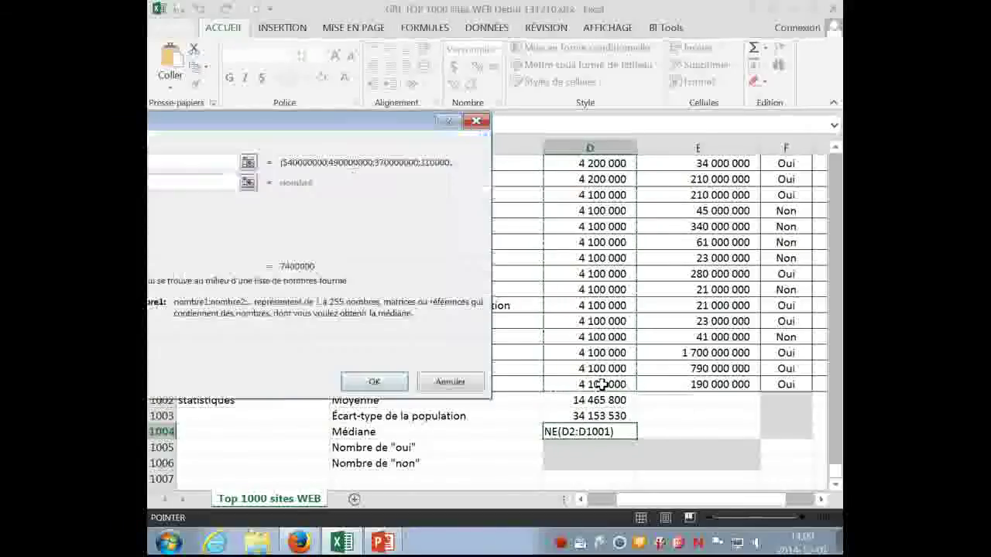
left_click(405, 381)
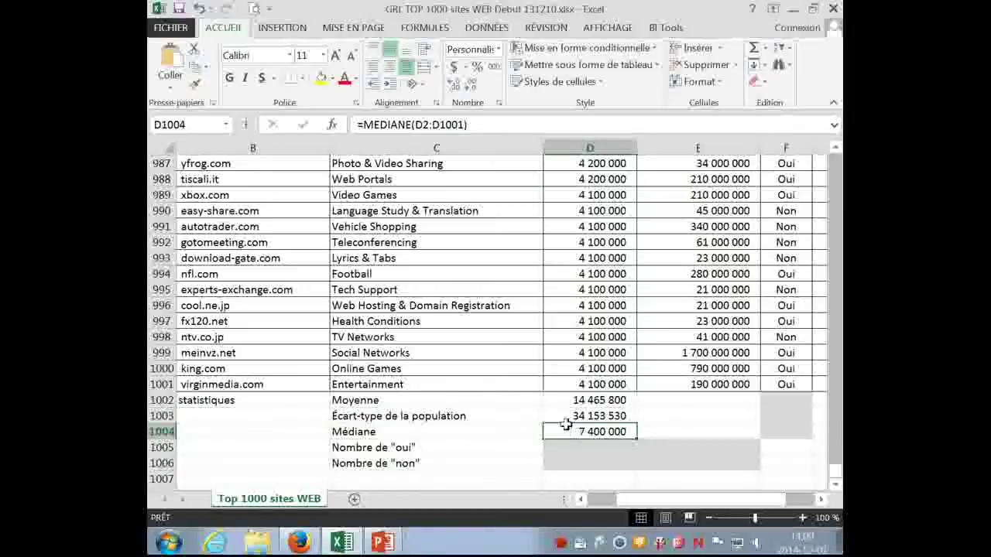
Copy the three formulas in D1002:D1004 across to E1002:E1004 and check the ranges in the copied PAGES VUES formulas
left_click_drag(568, 401, 559, 433)
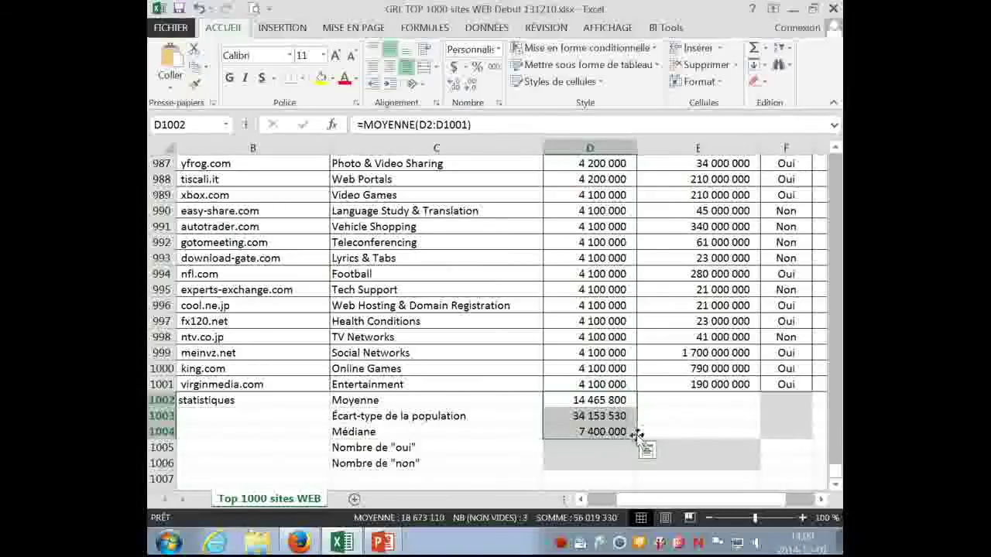
left_click_drag(636, 438, 723, 449)
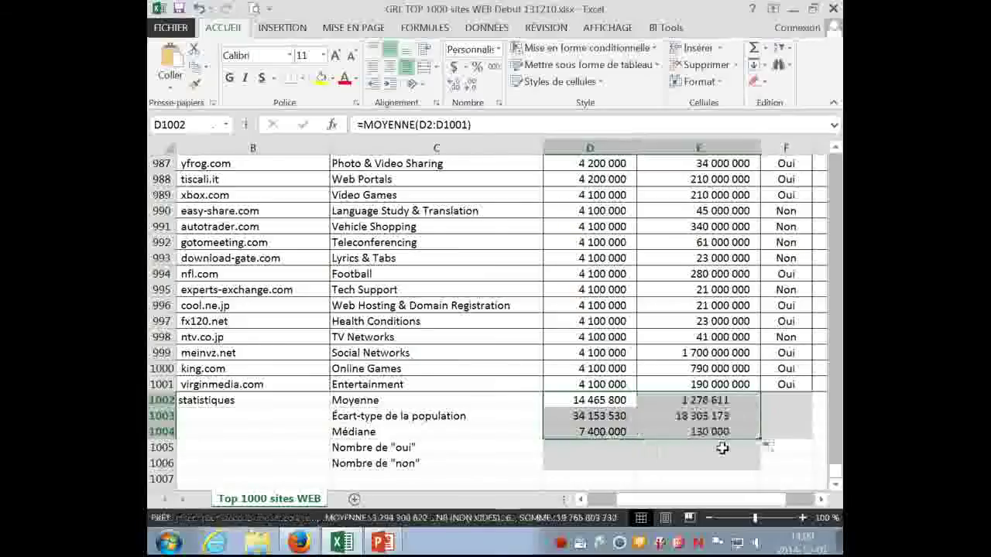
left_click(706, 402)
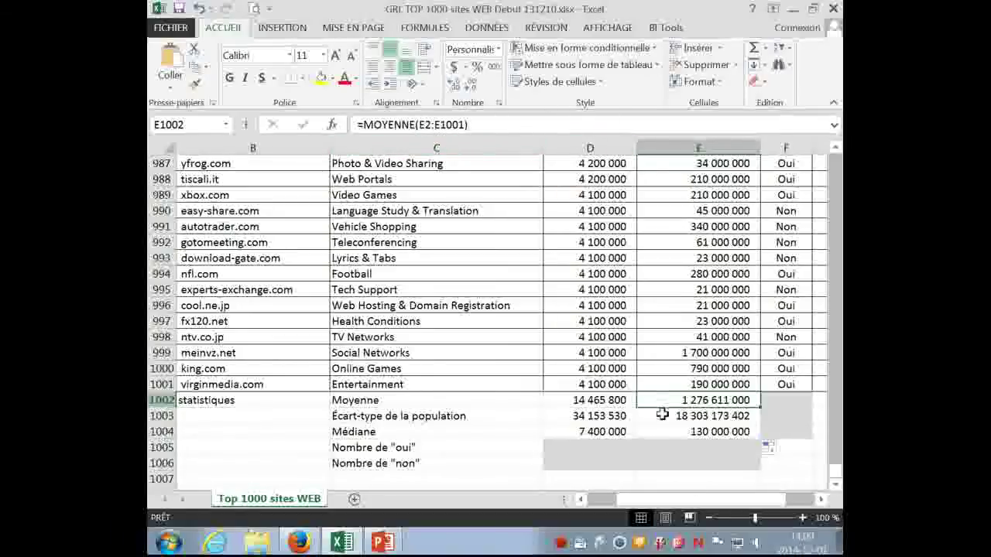
left_click(662, 416)
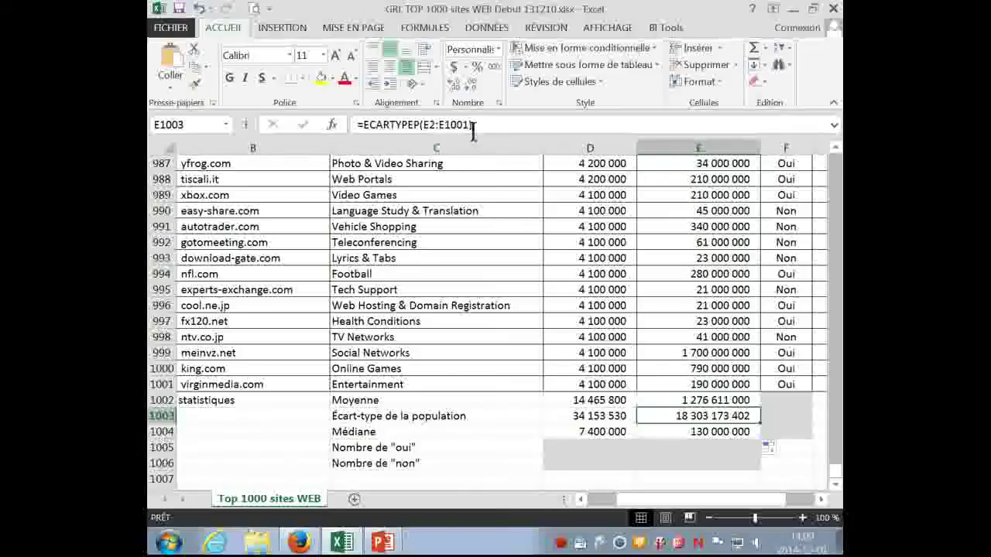
left_click(654, 430)
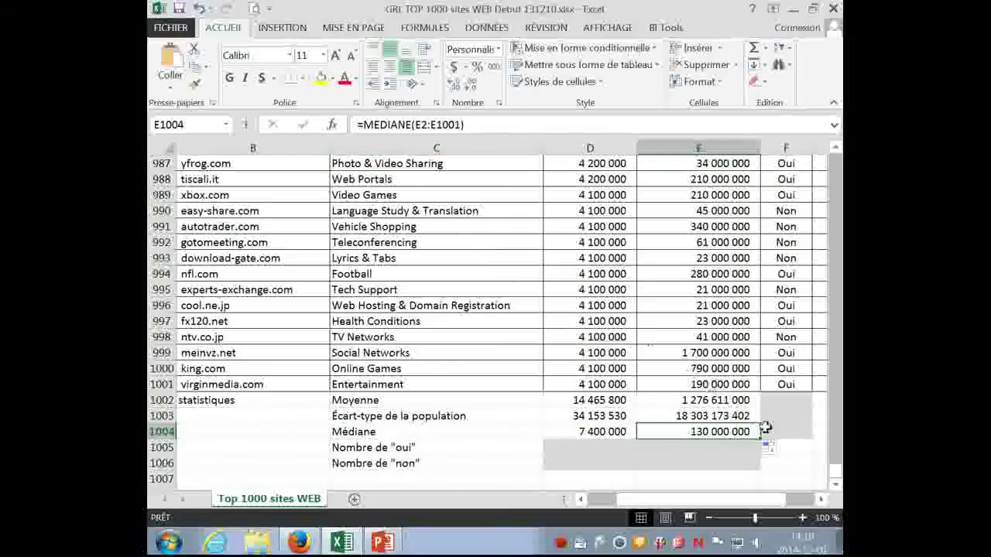
left_click_drag(602, 404, 677, 427)
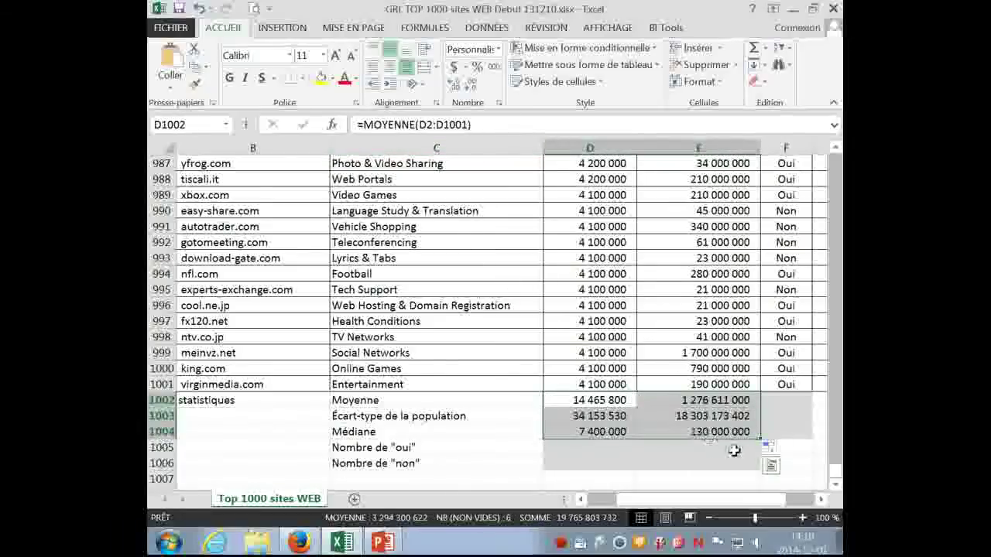
Insert the NB.SI function in cell F1005, choosing it from the complete list of functions
left_click(791, 449)
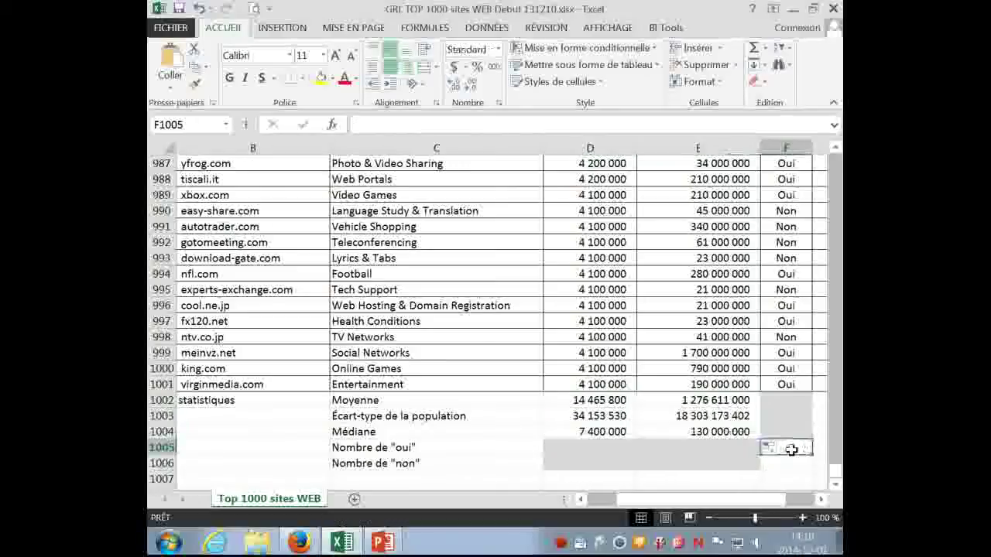
left_click(332, 124)
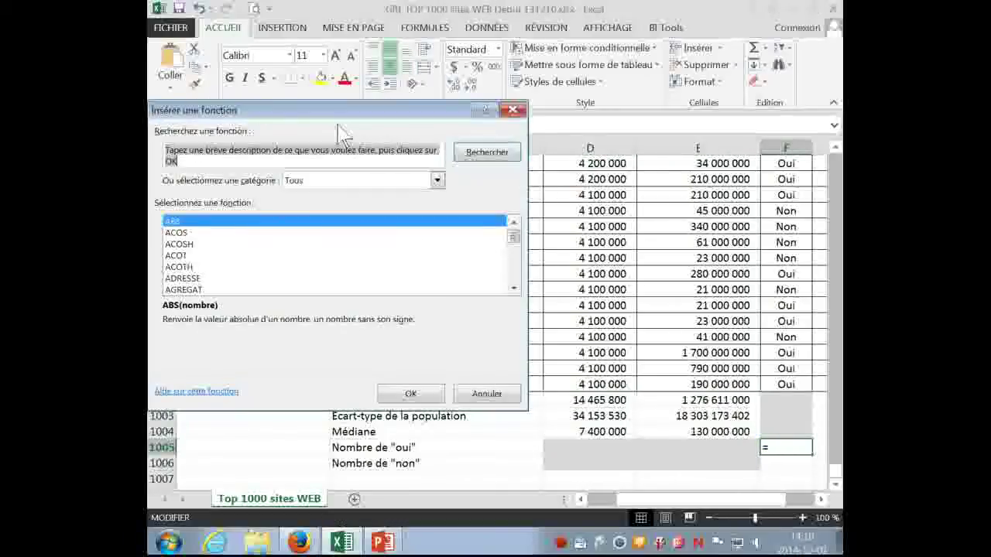
left_click(313, 262)
type("nb")
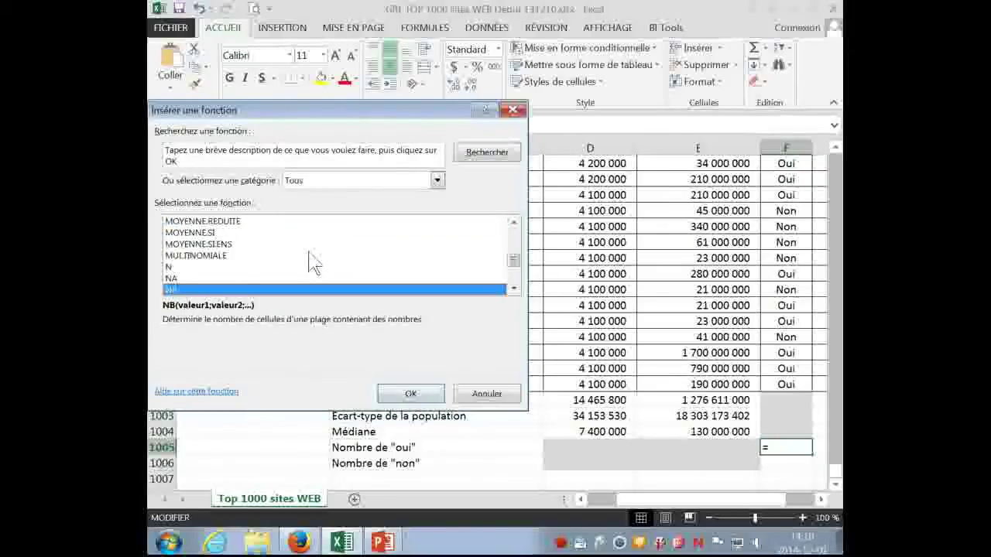
key("Down")
key("Down")
key("Down")
key("Down")
key("Down")
key("Down")
key("Down")
key("Down")
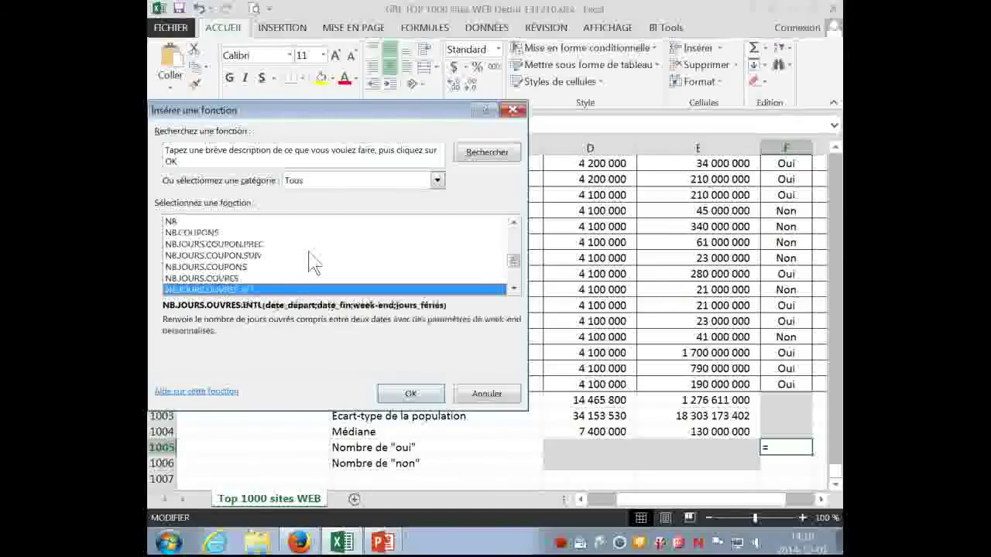
key("Down")
key("Up")
key("Up")
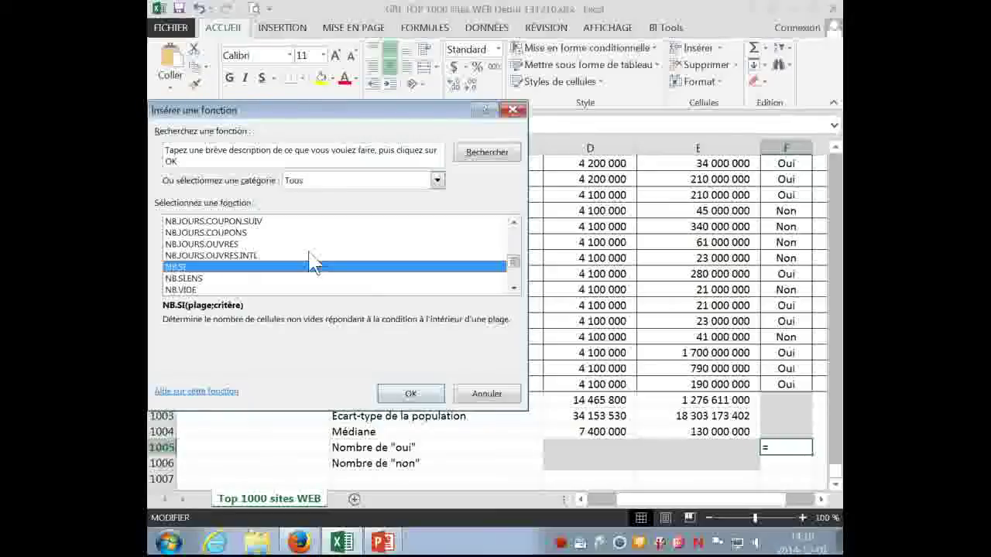
left_click(411, 393)
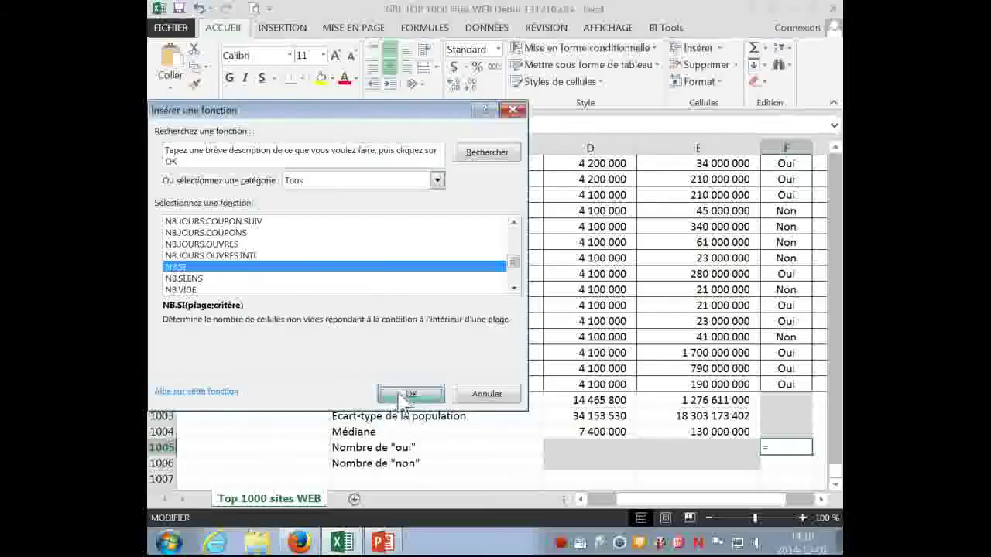
Set the NB.SI range to F2:F1001 and its criterion to "OUi", and validate the formula
left_click_drag(765, 385, 771, 196)
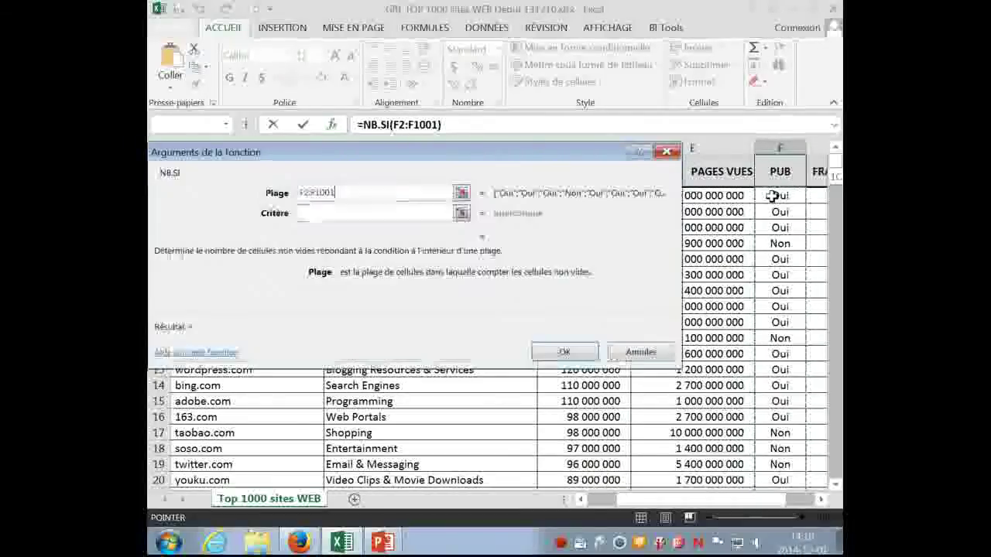
left_click(394, 216)
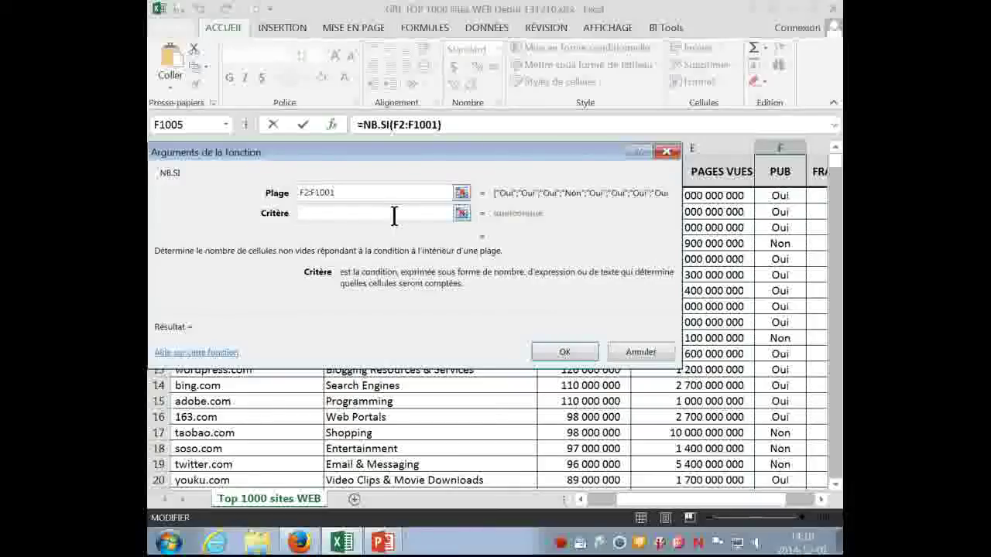
type("OUi")
key("Return")
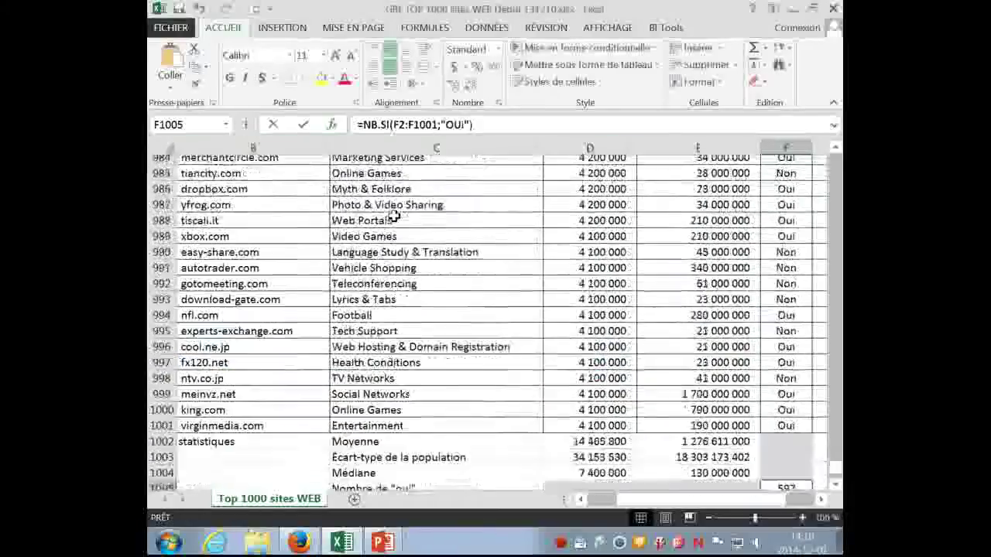
Insert the NB.SI function in cell F1006, choosing it from the category of all functions
left_click(834, 485)
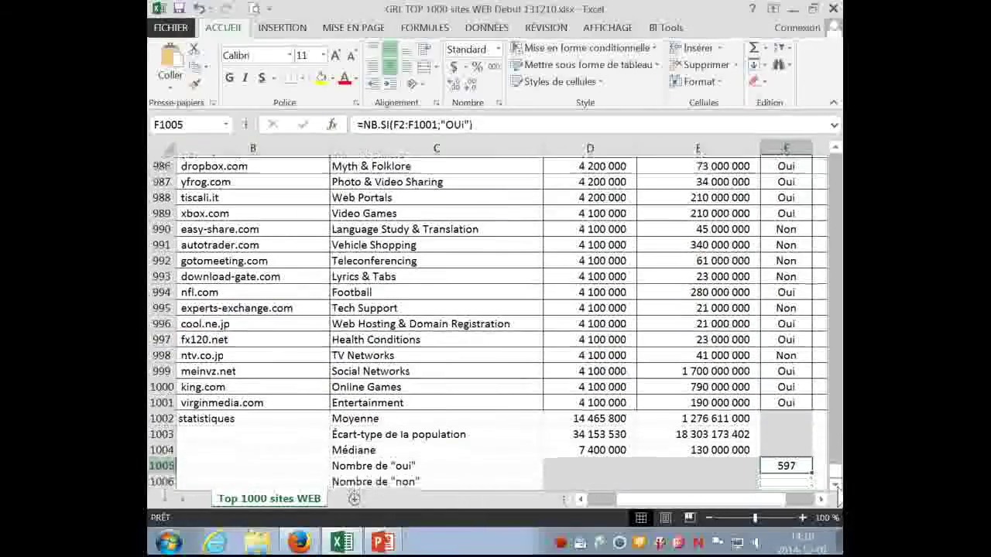
left_click(834, 484)
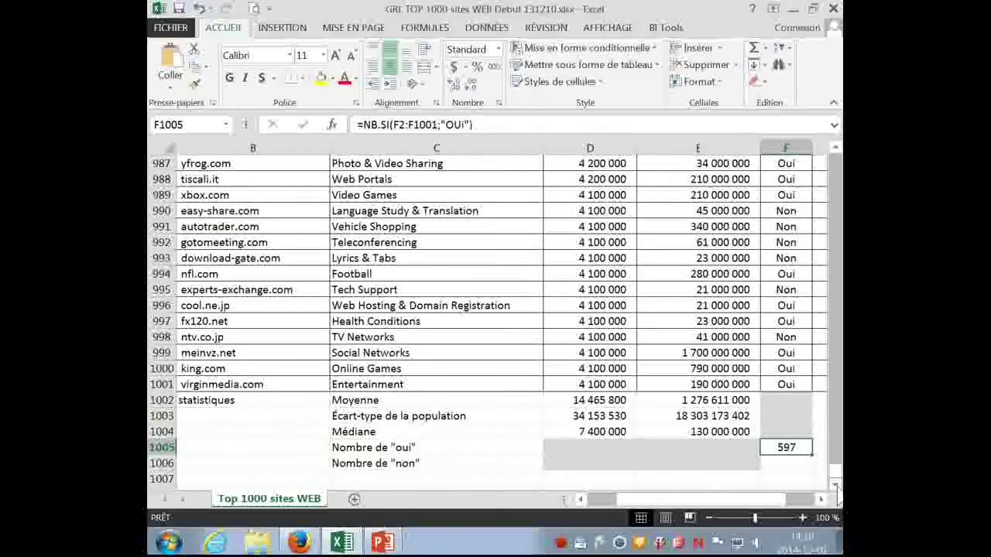
left_click(777, 465)
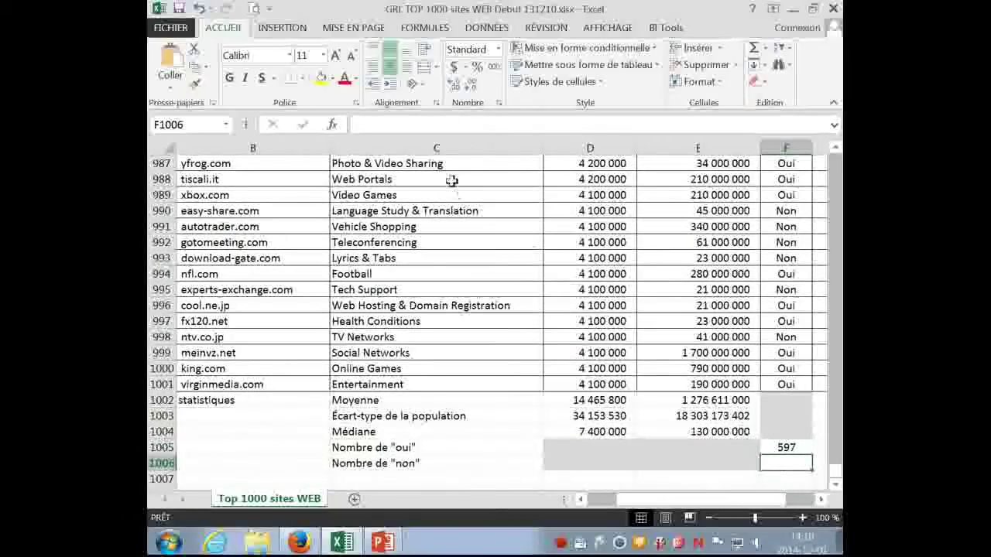
left_click(331, 124)
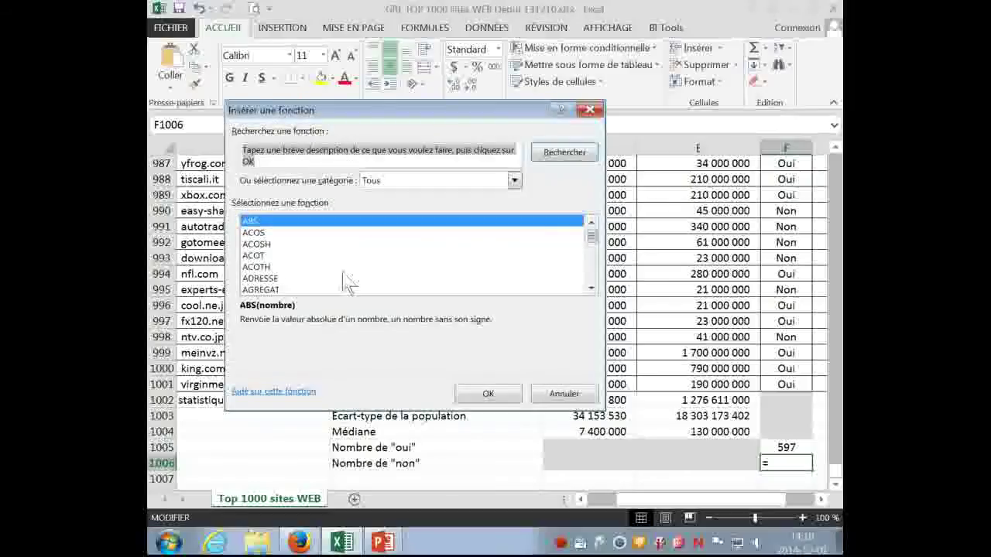
left_click(513, 180)
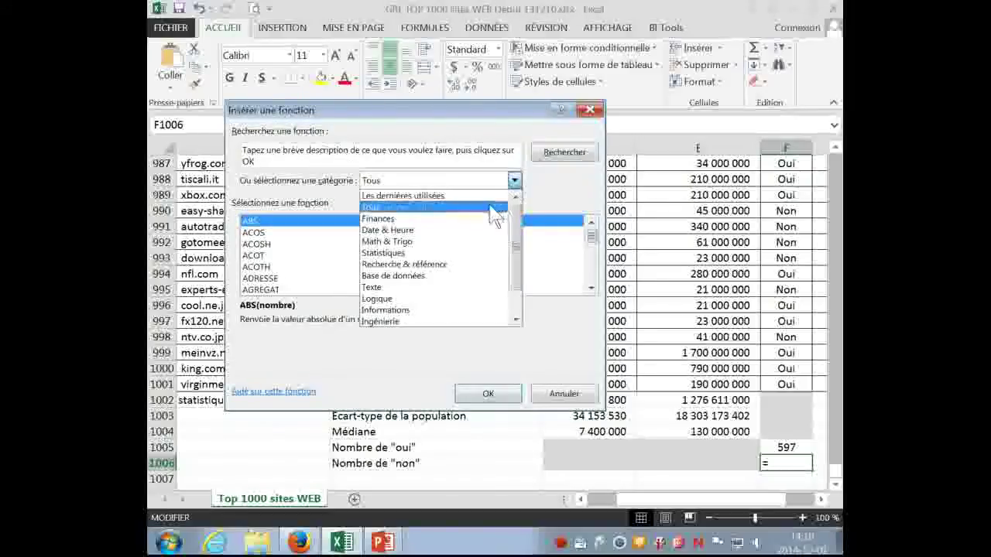
left_click(496, 212)
left_click(443, 267)
type("nb")
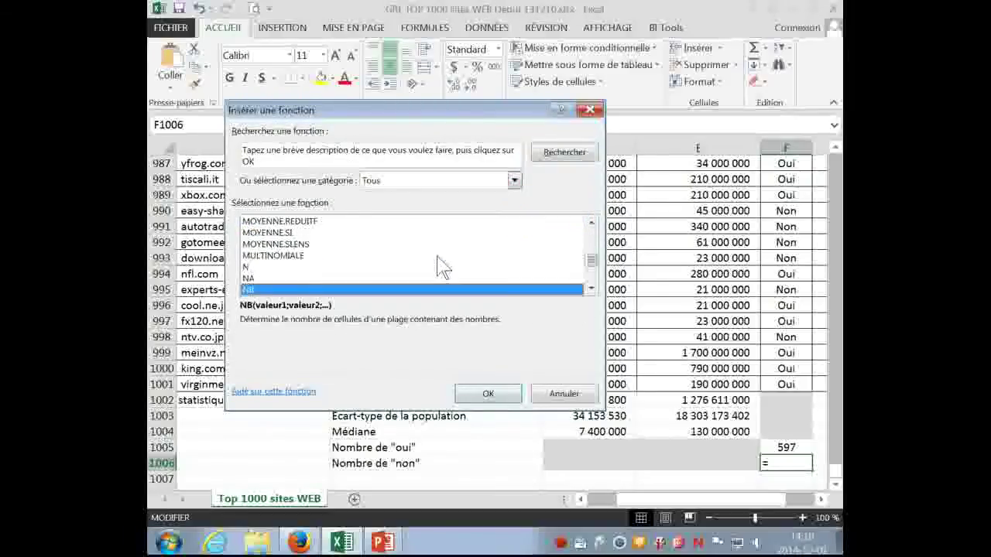
key("Down")
key("Down")
key("Down")
key("Down")
key("Down")
key("Down")
key("Down")
key("Down")
key("Down")
key("Up")
key("Up")
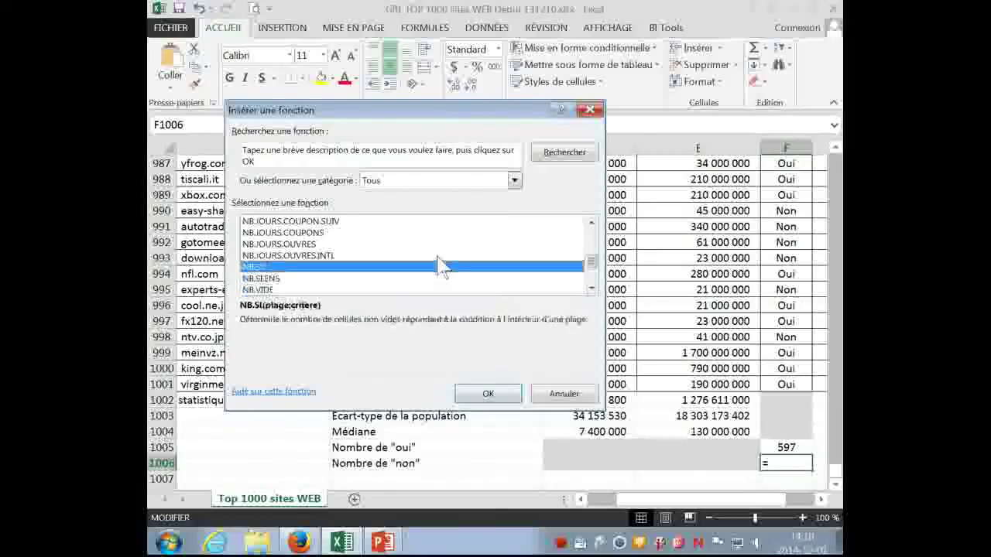
key("Return")
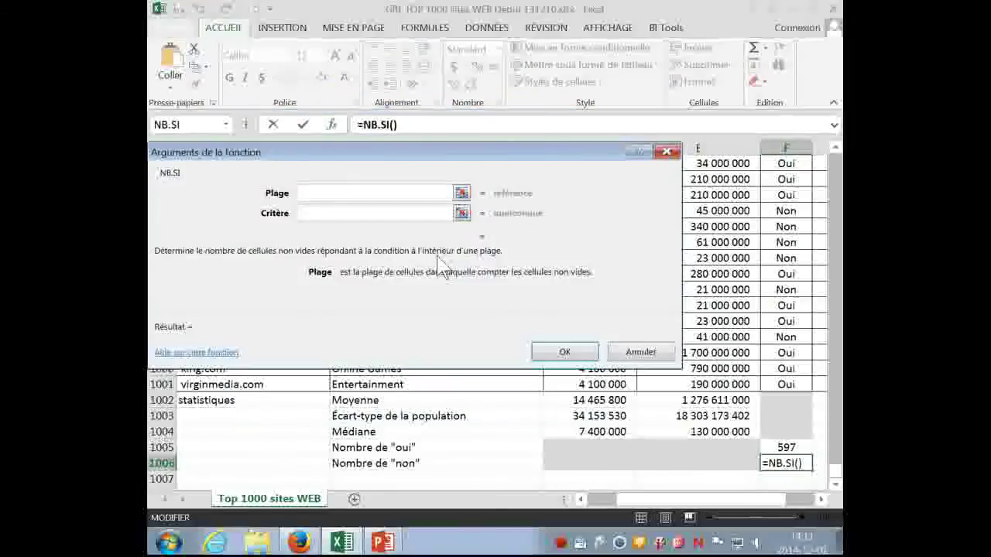
Set the range of the F1006 function to F2:F1001 and its criterion to "Non", and validate the formula
left_click_drag(782, 384, 779, 195)
left_click(355, 209)
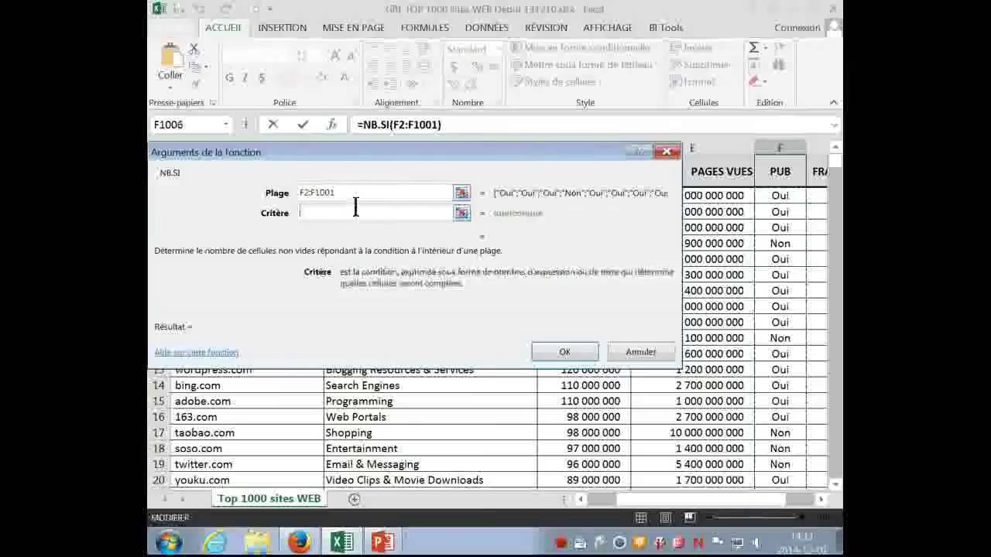
type("Non")
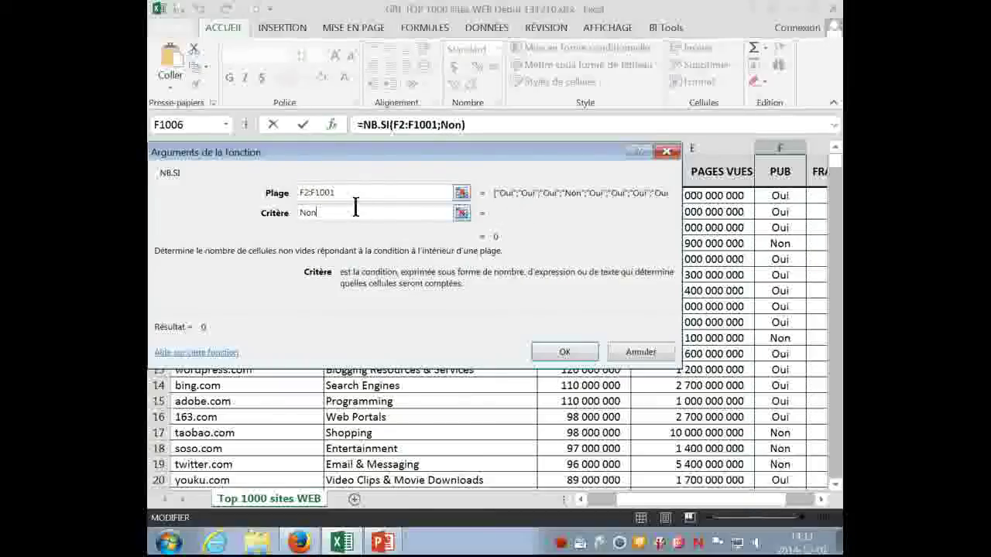
key("Return")
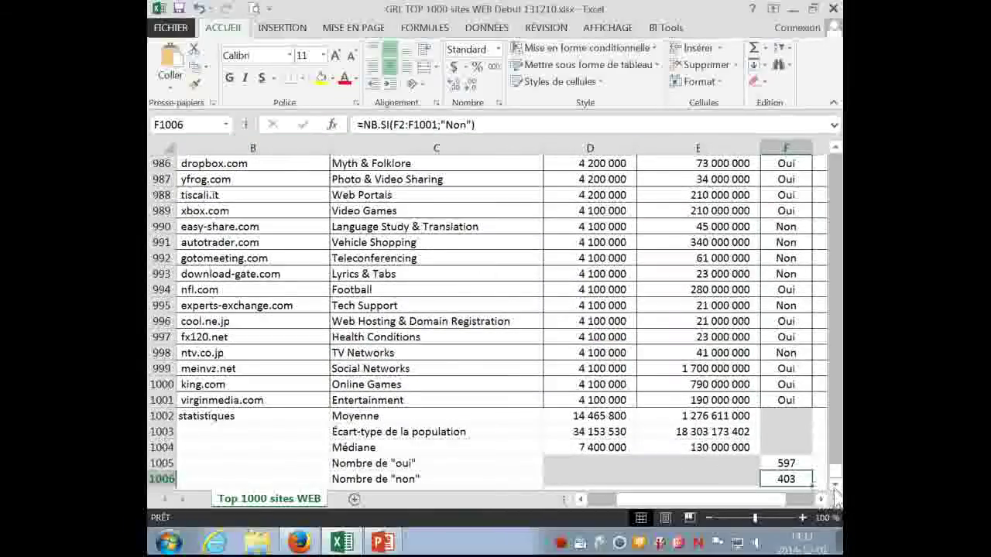
Check the "oui" and "non" counts against the last site's rank in cell A1001
left_click(835, 486)
left_click(834, 486)
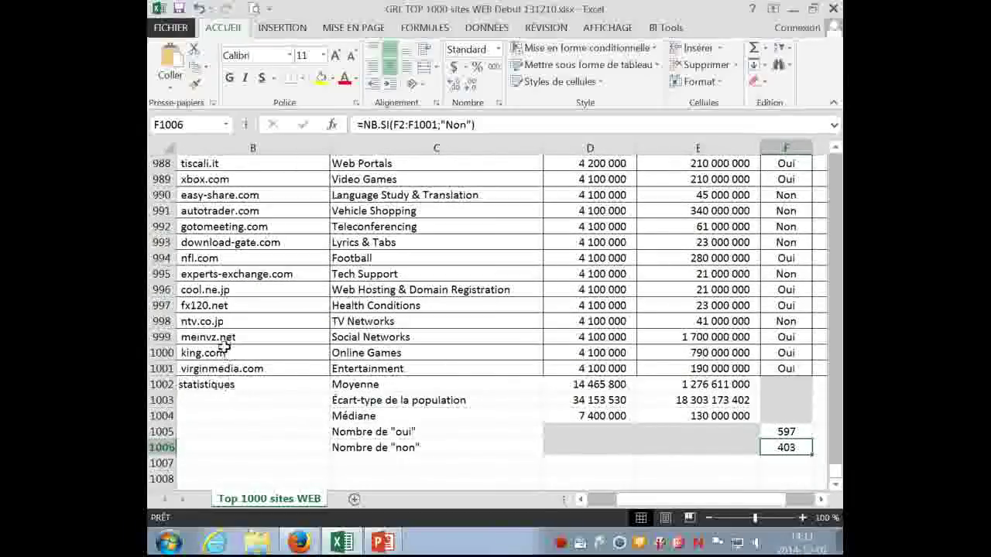
left_click(581, 499)
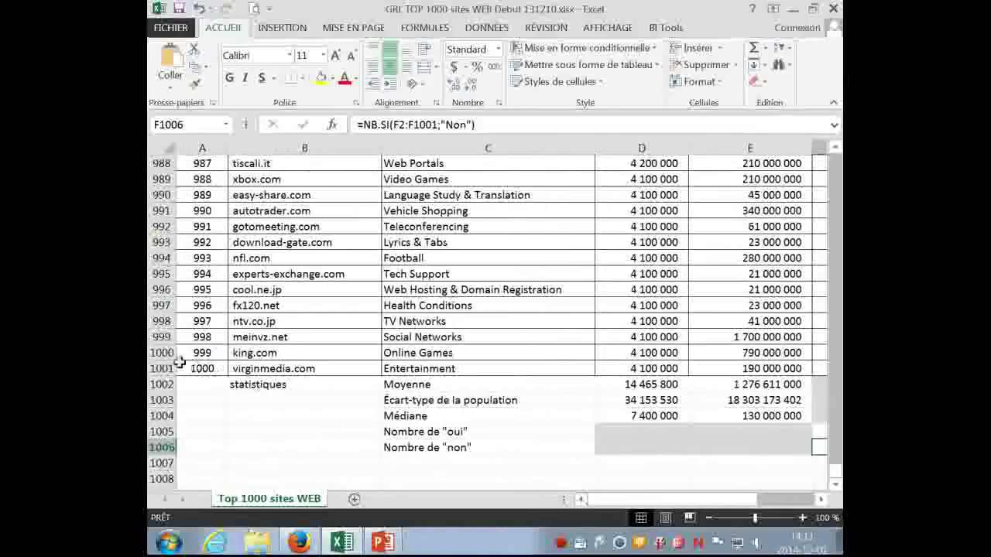
left_click(199, 369)
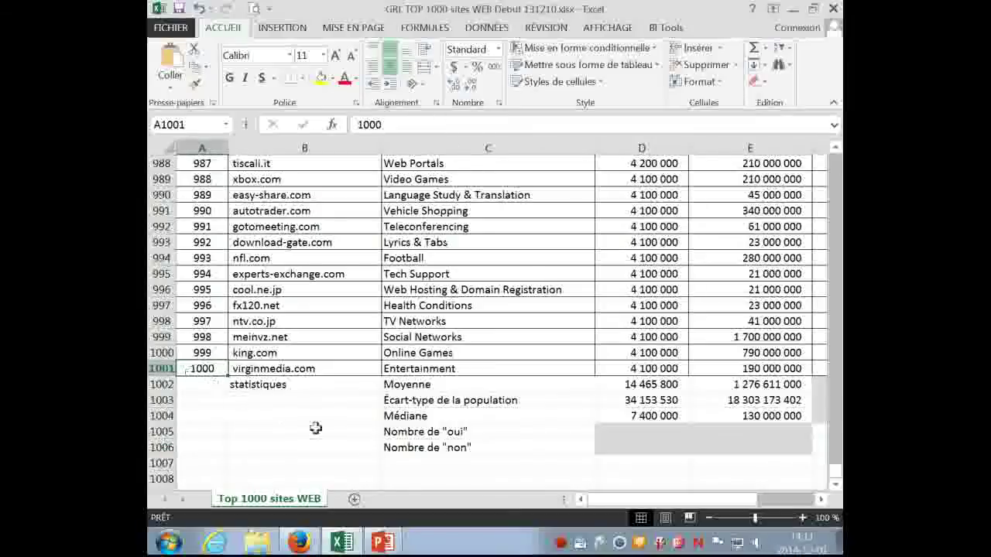
left_click(820, 499)
left_click(820, 499)
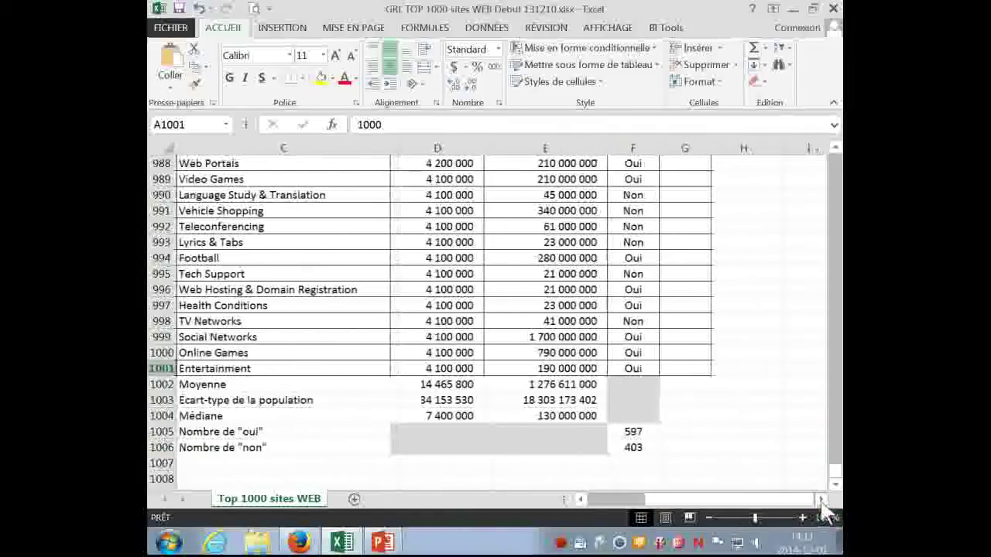
left_click(643, 435)
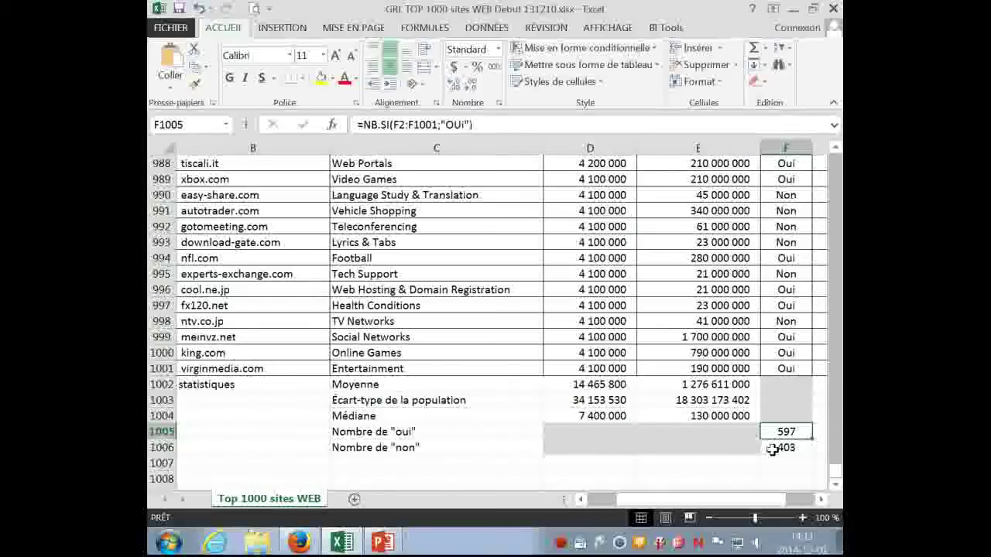
Apply outline and inside borders to the statistics block B1002:F1006
left_click_drag(772, 449, 297, 388)
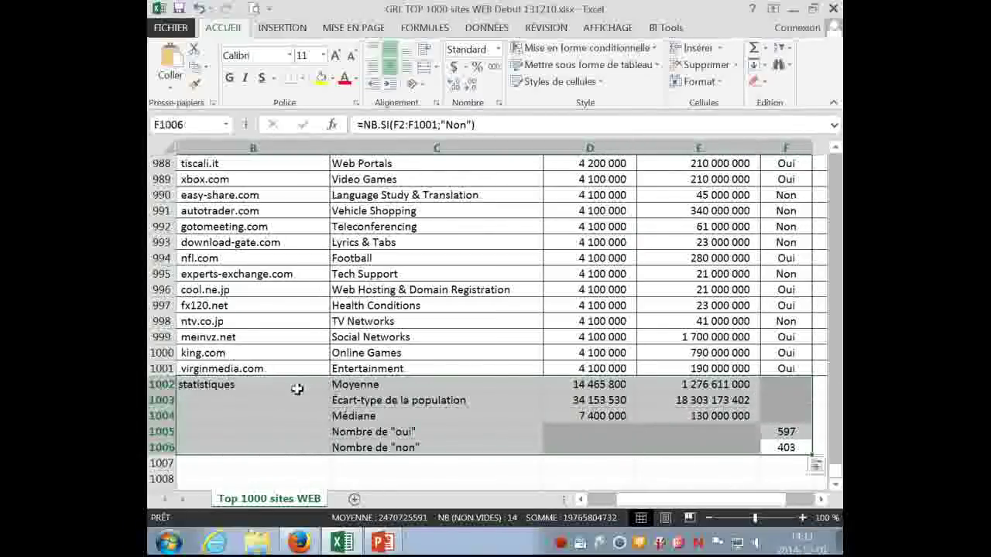
right_click(295, 384)
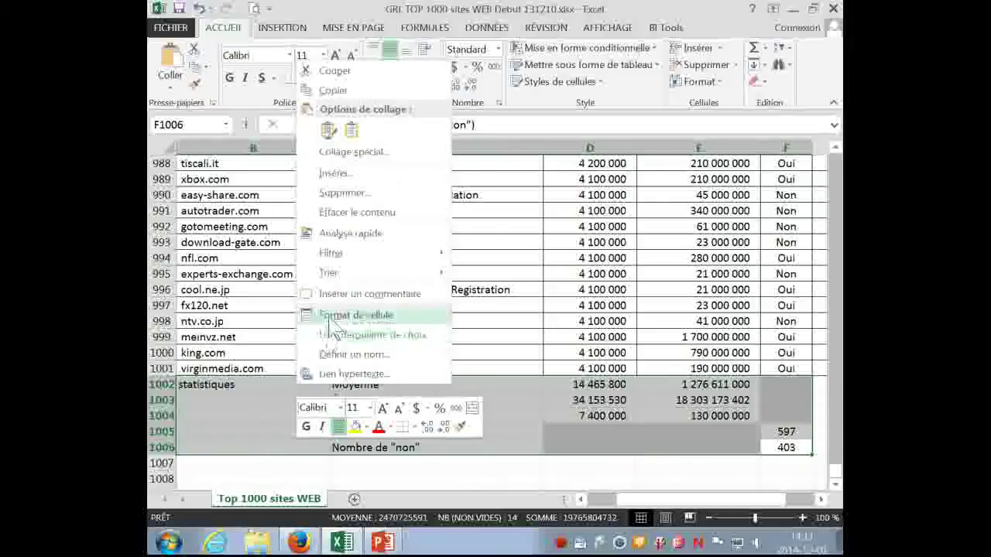
left_click(352, 315)
left_click(337, 147)
left_click(407, 197)
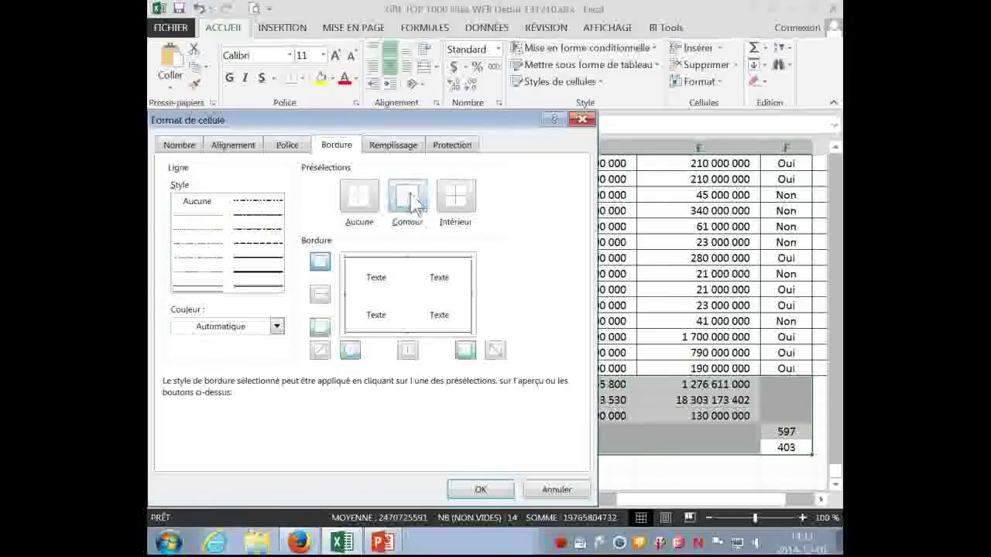
left_click(456, 200)
left_click(481, 489)
left_click(486, 305)
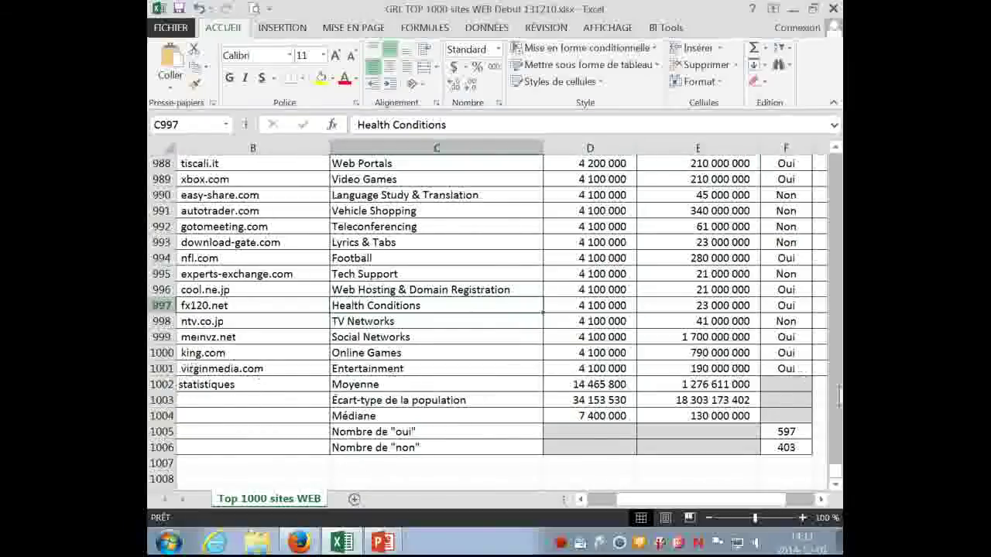
Give the last data row, A1001:G1001, a double-line bottom border to separate it from the statistics
left_click(820, 499)
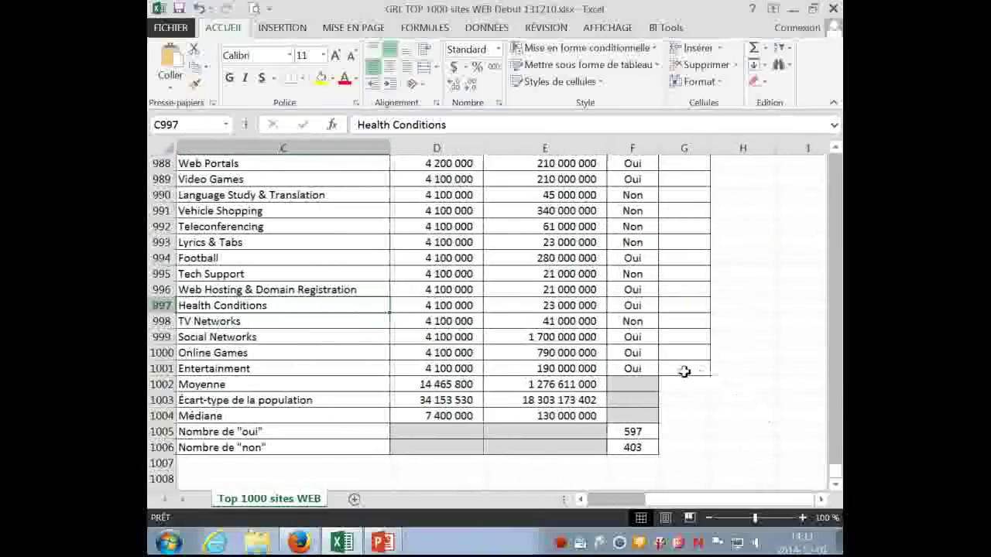
left_click_drag(684, 371, 155, 367)
right_click(205, 370)
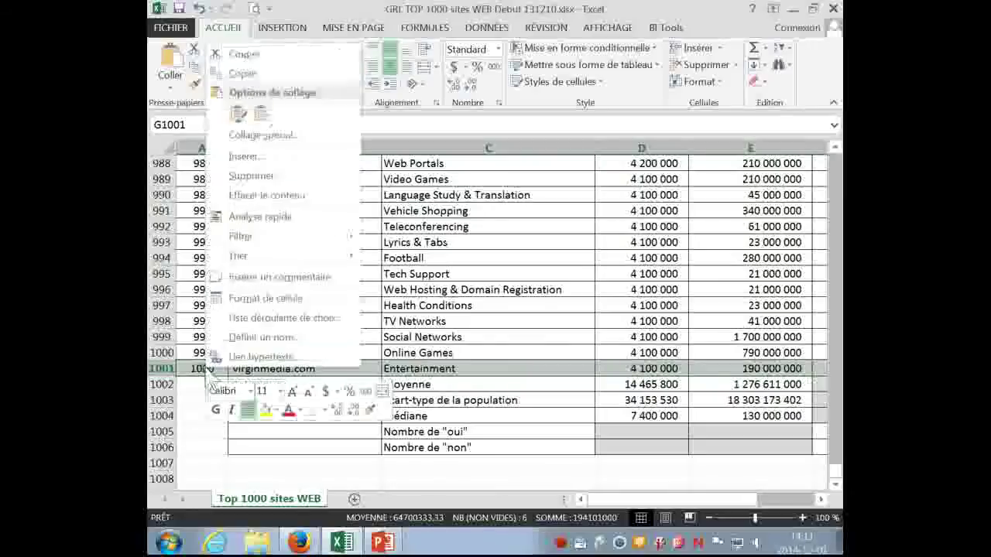
left_click(248, 298)
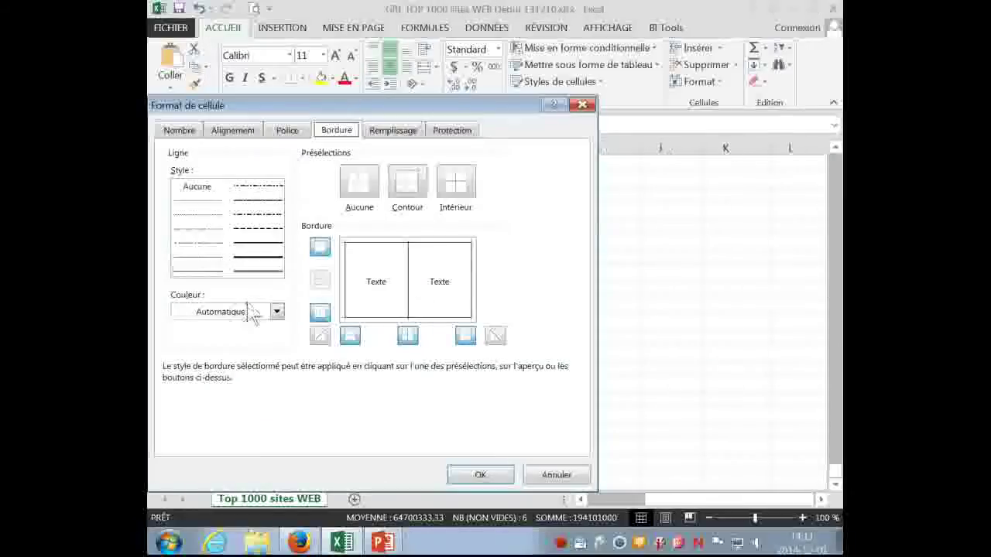
left_click(263, 271)
left_click(320, 312)
left_click(479, 474)
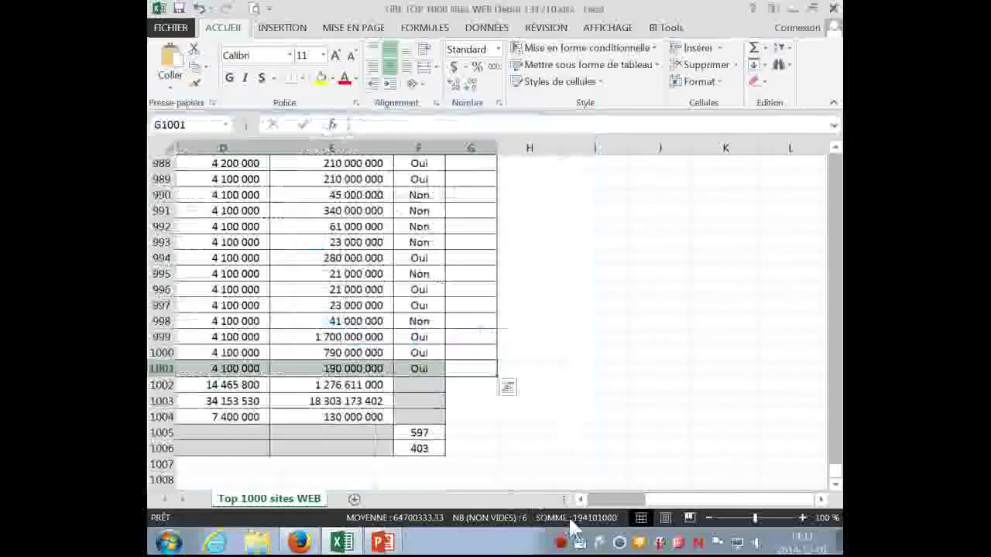
left_click(581, 500)
left_click(581, 499)
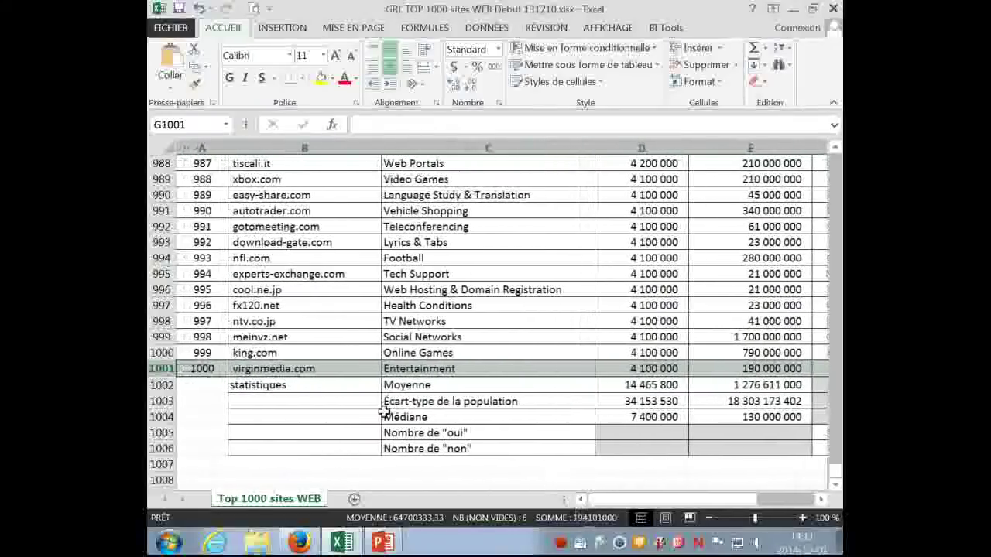
left_click(220, 447)
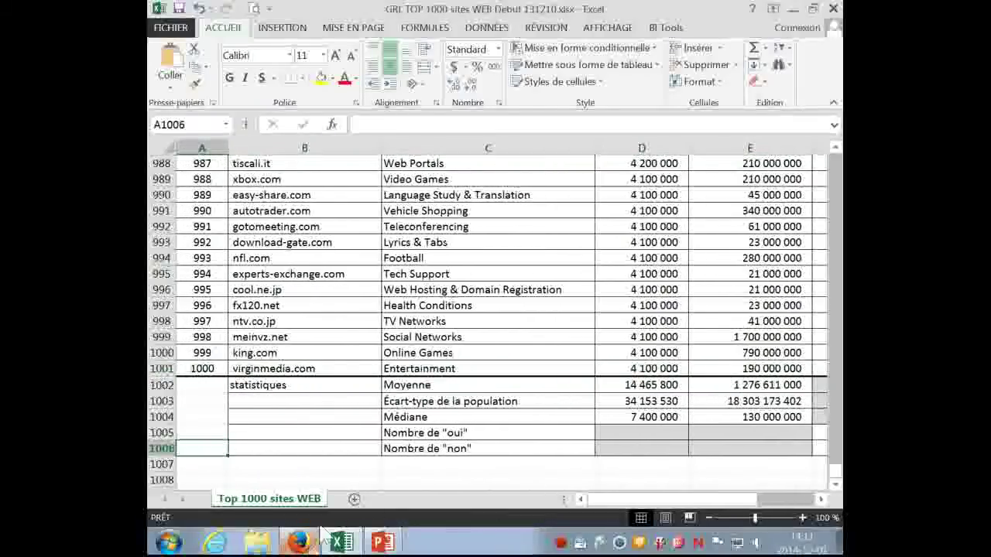
Merge cells B1002:B1006 into one "statistiques" label cell with horizontally centred text rotated 90 degrees
left_click(820, 499)
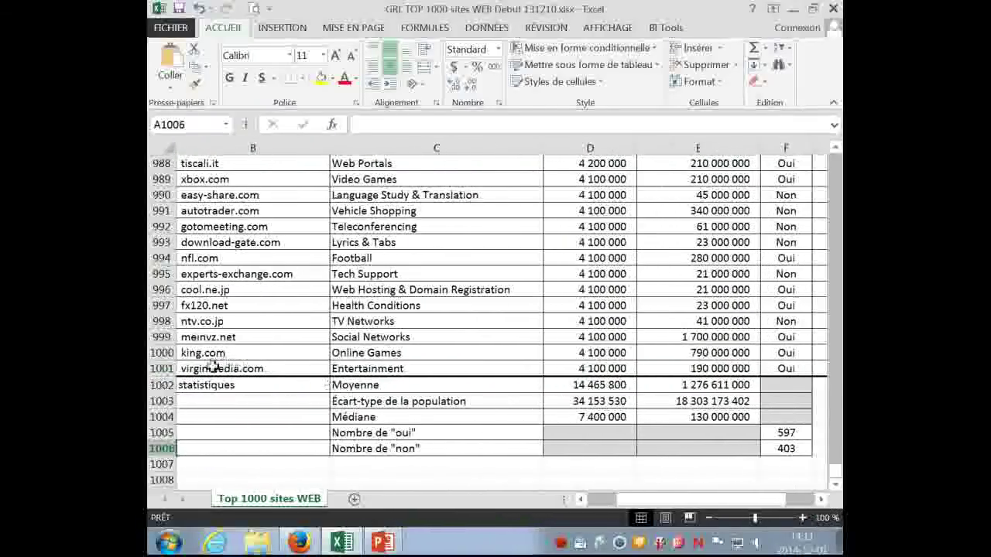
left_click_drag(221, 383, 223, 451)
right_click(224, 453)
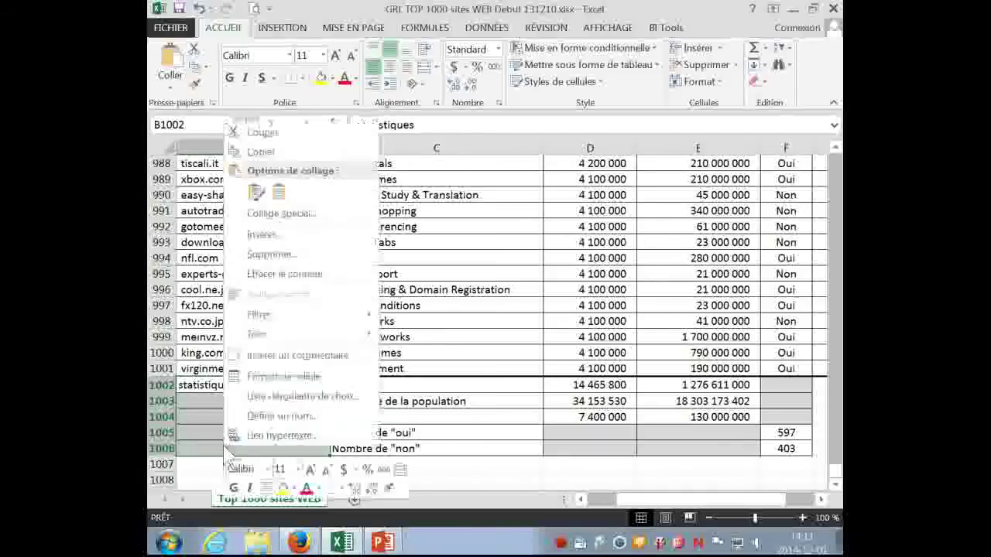
left_click(279, 377)
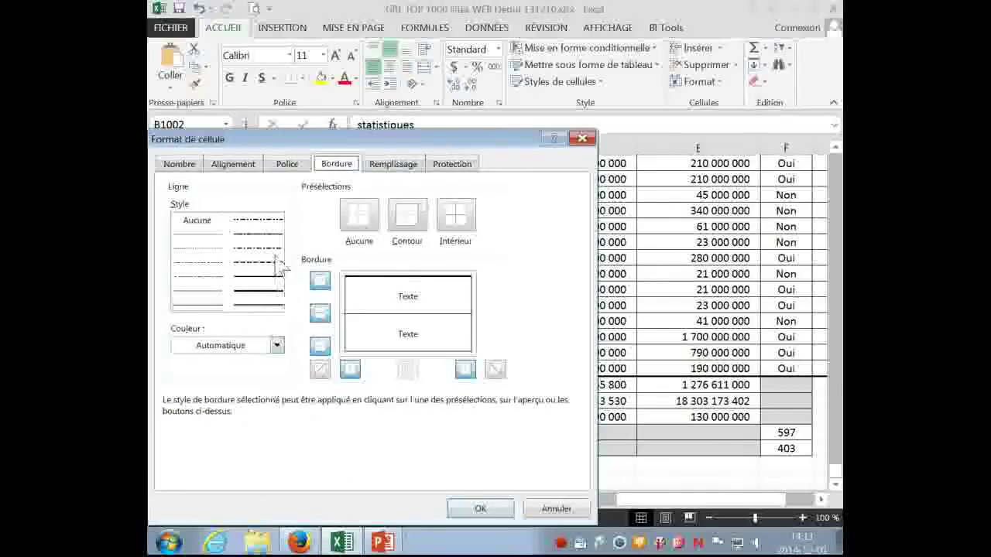
left_click(233, 164)
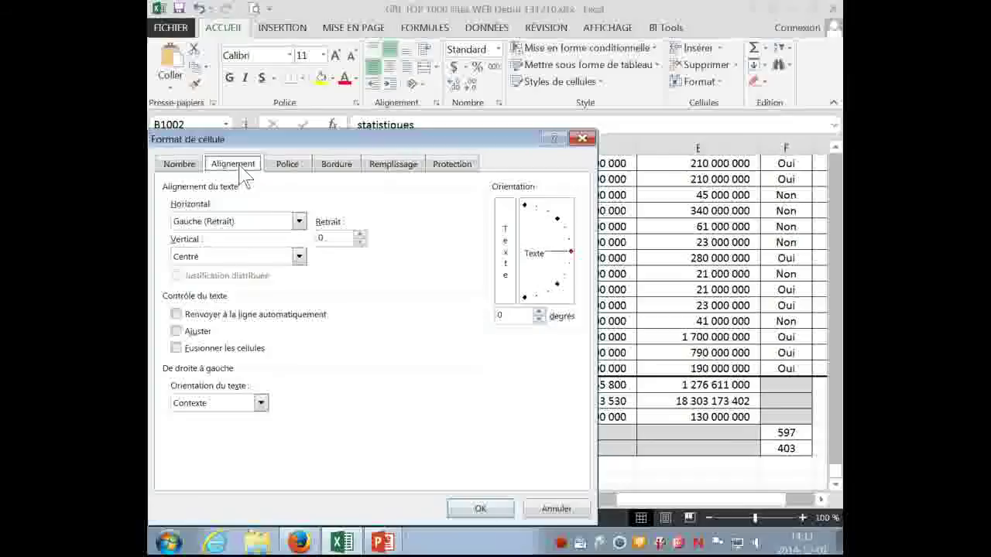
left_click(199, 349)
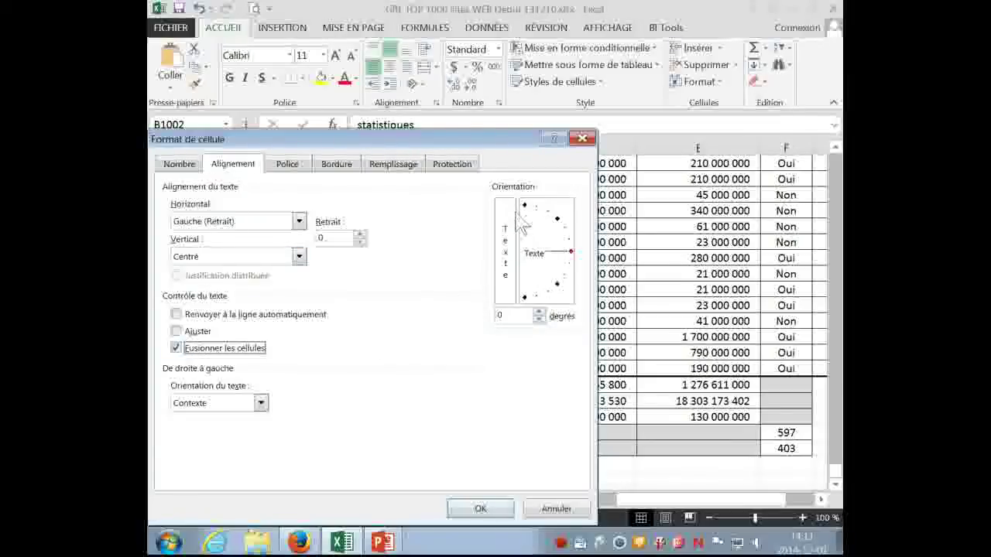
left_click(525, 208)
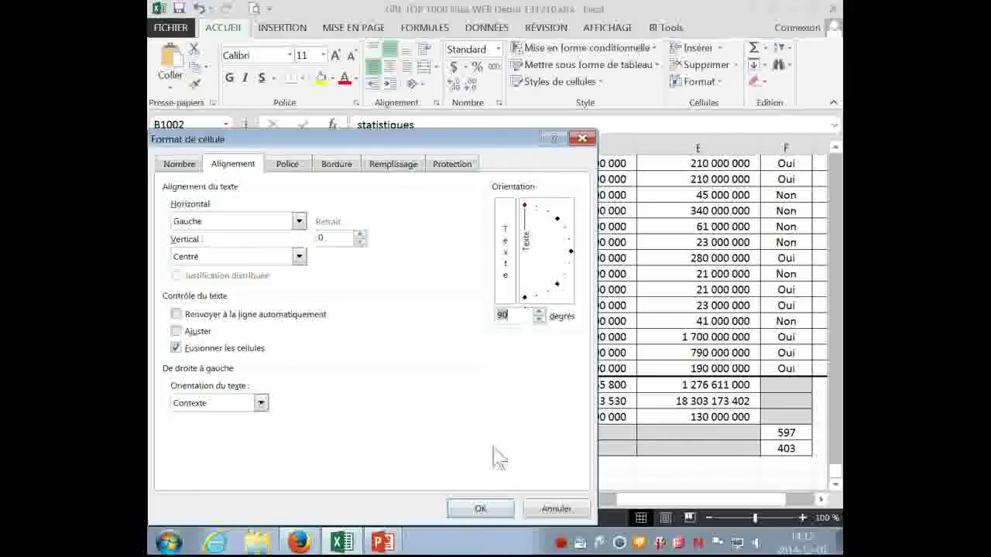
left_click(481, 508)
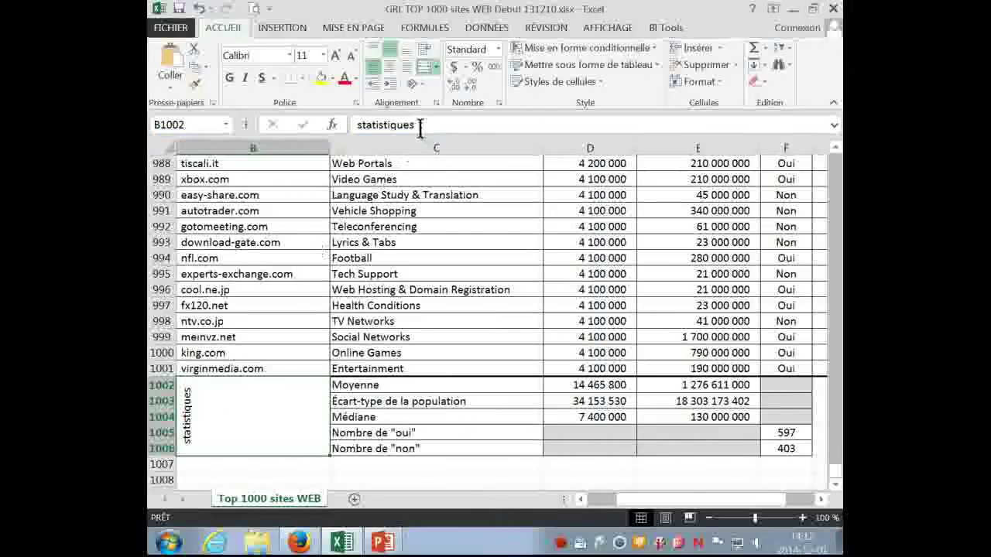
left_click(390, 60)
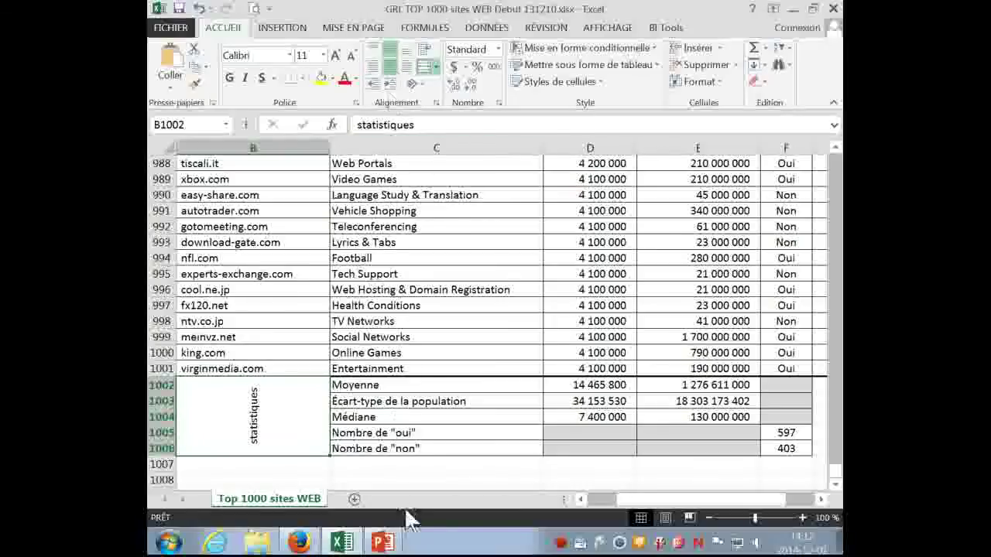
Fill the merged "statistiques" cell with the light grey background colour
right_click(290, 439)
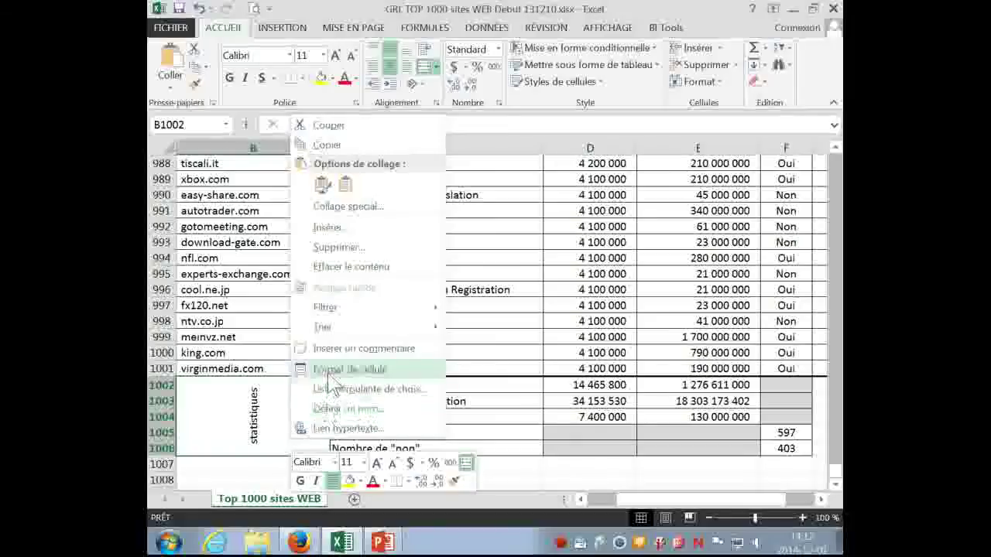
left_click(340, 393)
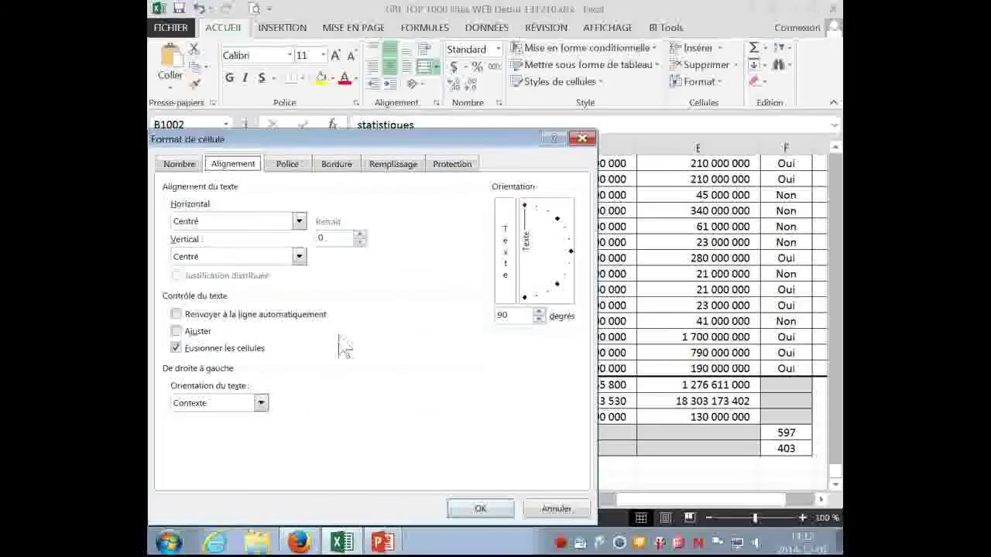
left_click(394, 166)
left_click(177, 255)
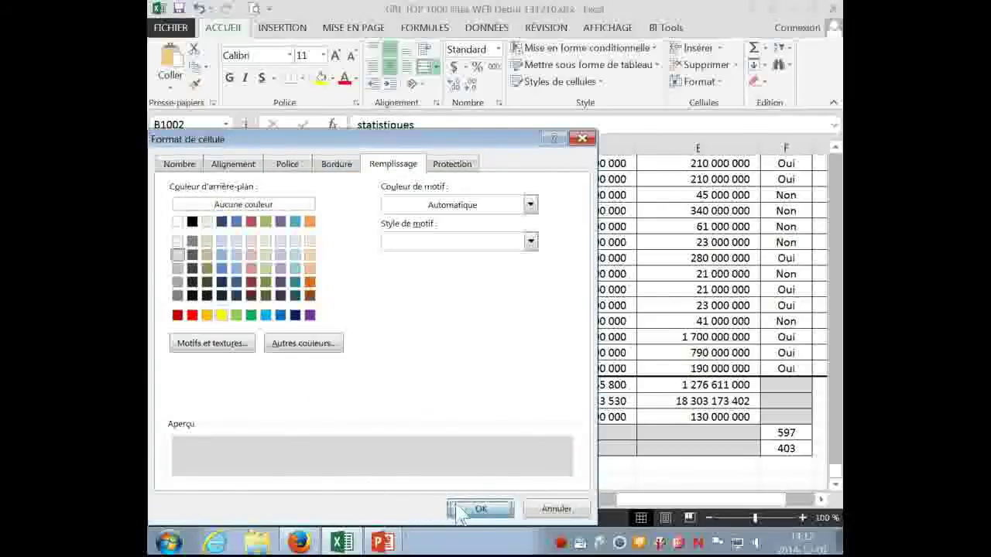
left_click(479, 508)
left_click(321, 475)
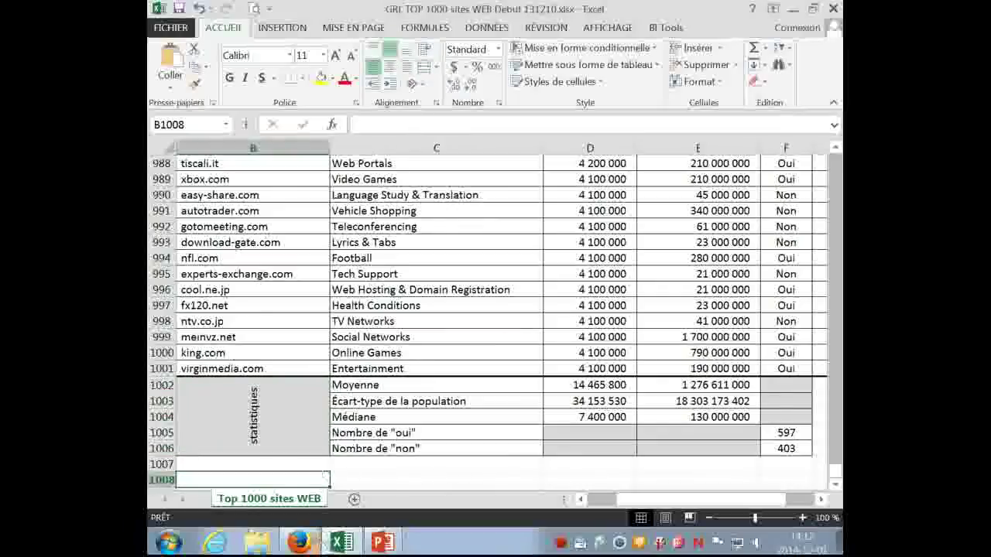
Review the finished statistics block: the labels in C1002:C1006, the formulas from D1002 to E1004, and the counts in F1005:F1006
mouse_move(342, 541)
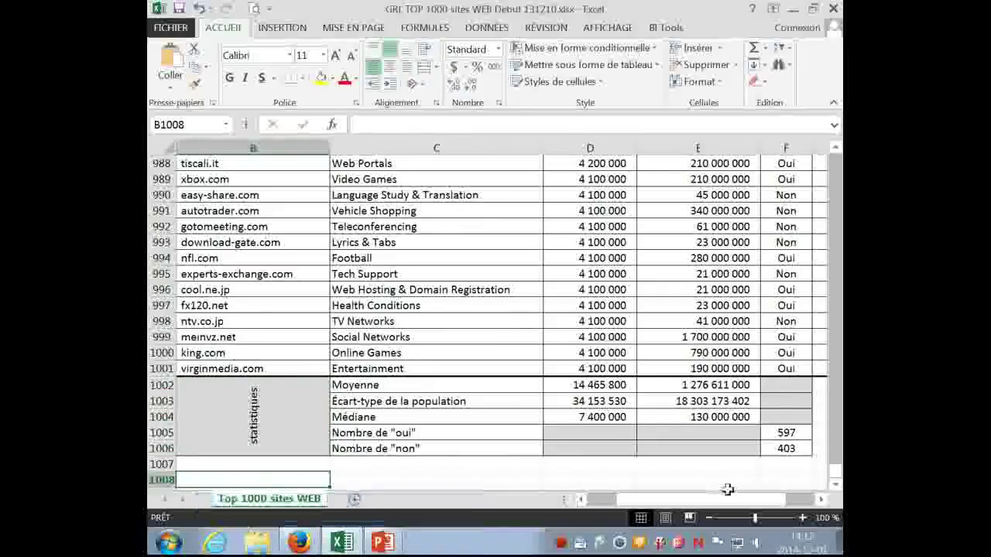
left_click(707, 515)
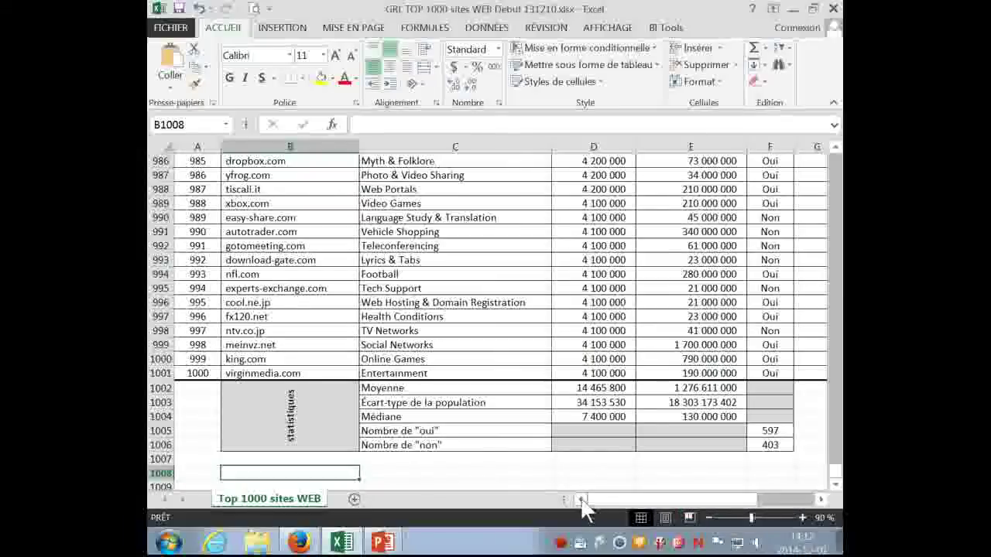
left_click(419, 389)
left_click(420, 403)
left_click(422, 418)
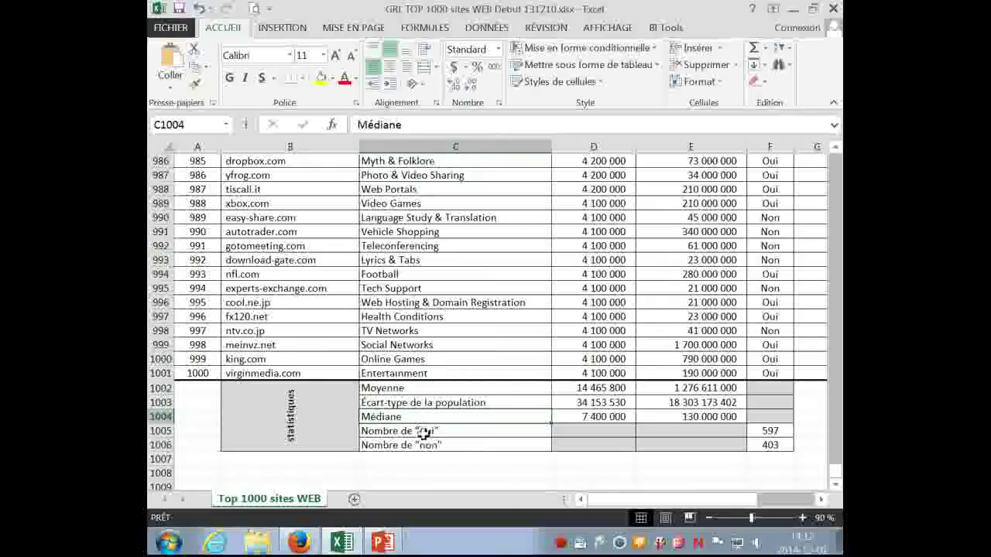
left_click(425, 432)
left_click(423, 445)
left_click(602, 387)
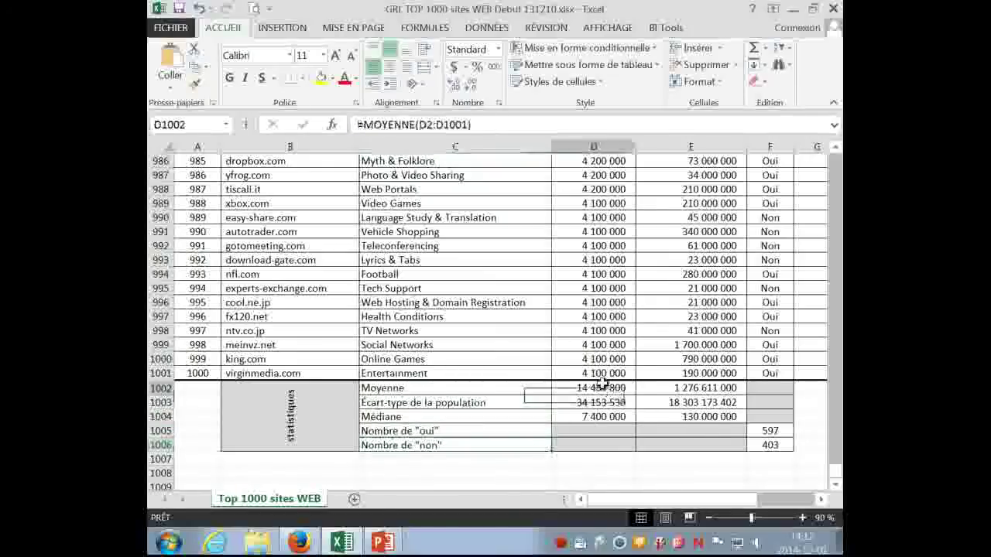
left_click_drag(602, 387, 674, 414)
left_click_drag(772, 432, 775, 445)
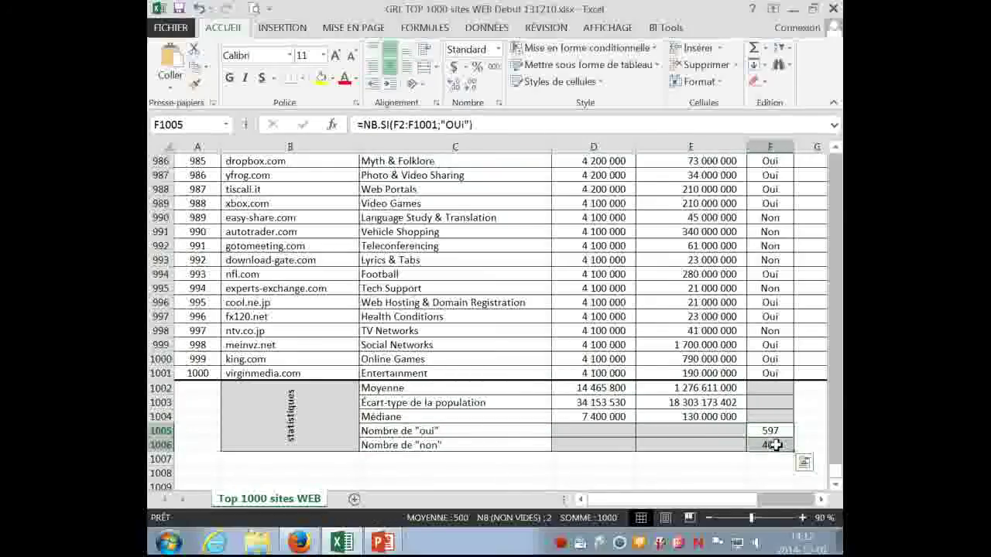
left_click(206, 388)
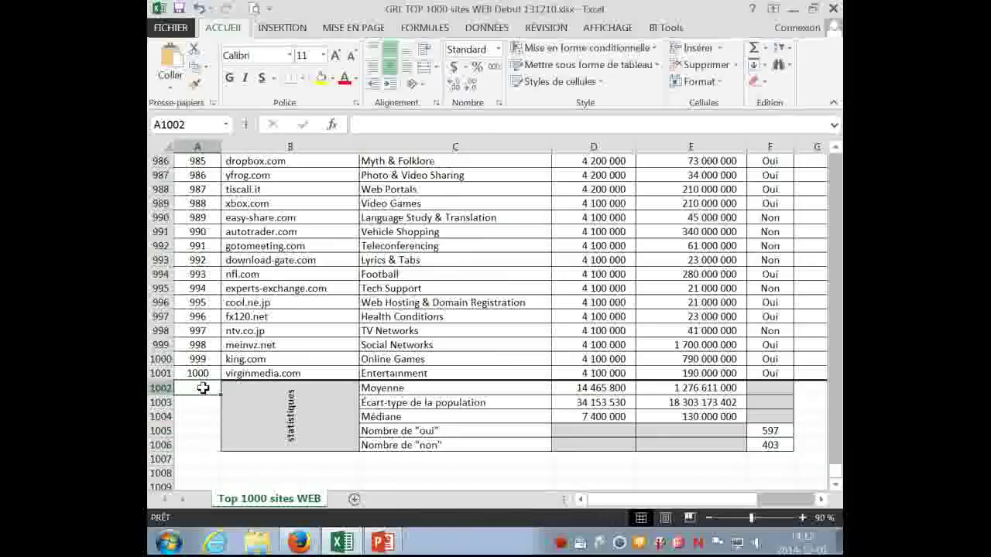